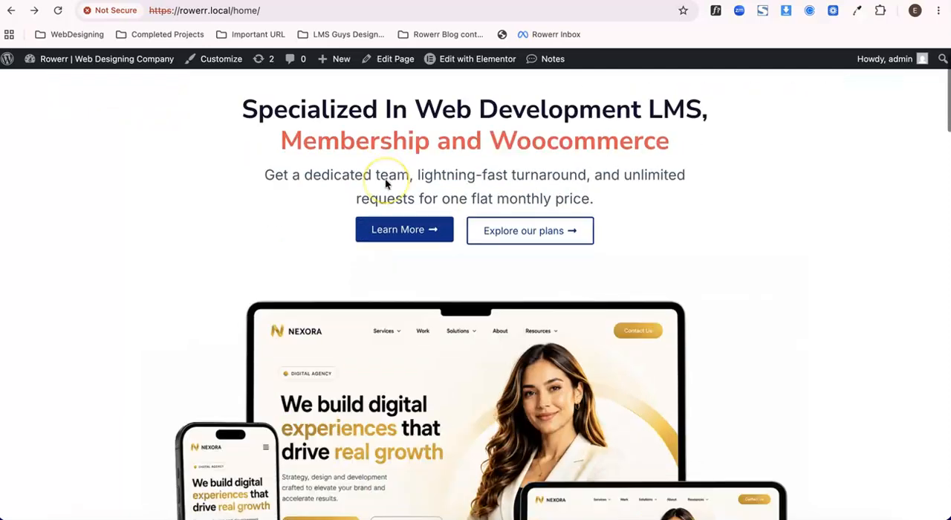
Review the hero section of the home page and the hero section of the About page.
{"action": "scroll", "coordinate": [385, 183], "scroll_direction": "up", "scroll_amount": 3}
{"action": "scroll", "coordinate": [385, 178], "scroll_direction": "down", "scroll_amount": 1}
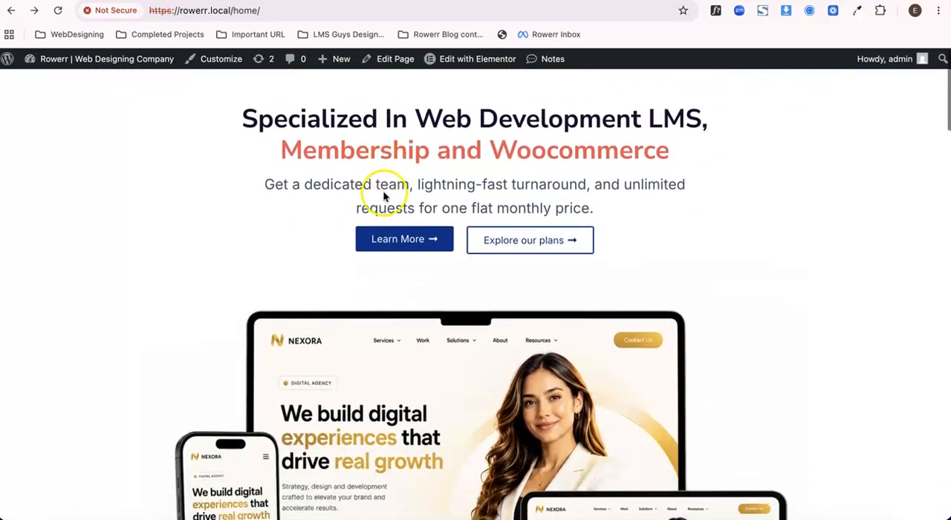
{"action": "scroll", "coordinate": [611, 119], "scroll_direction": "up", "scroll_amount": 2}
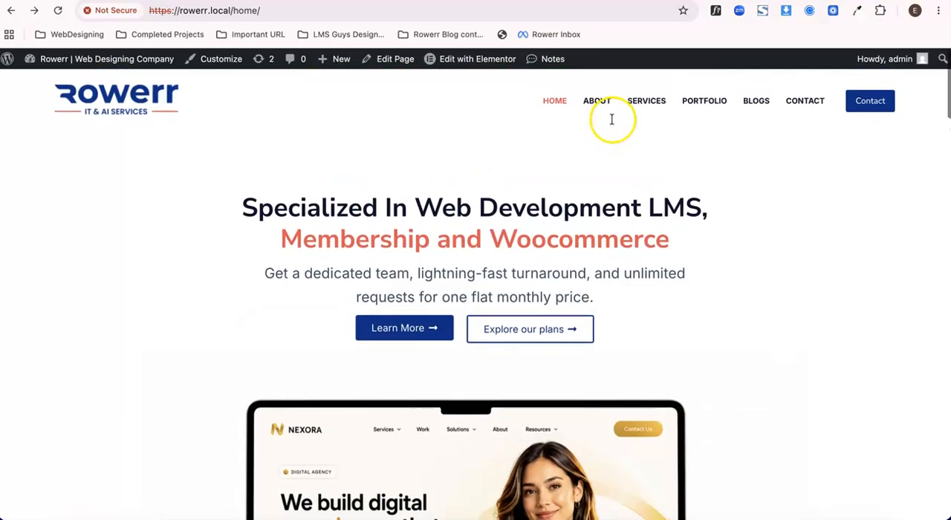
{"action": "left_click", "coordinate": [598, 95]}
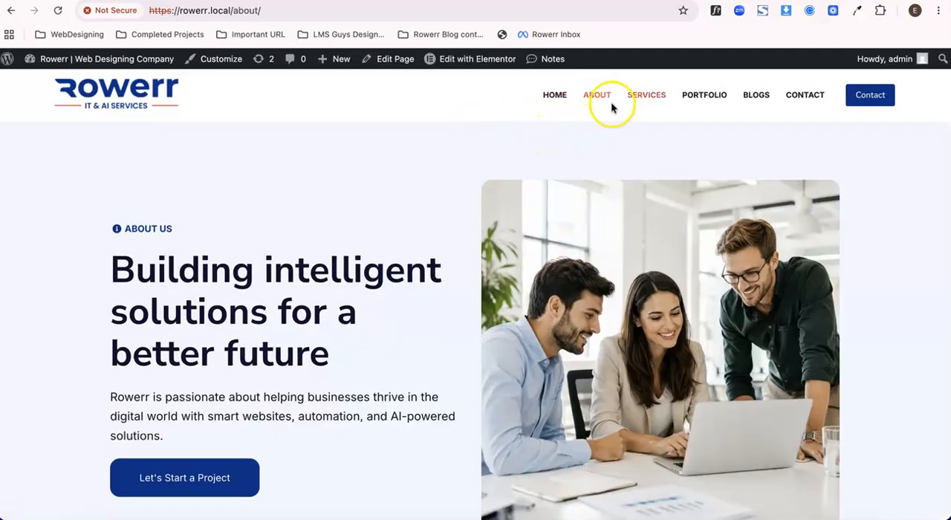
{"action": "scroll", "coordinate": [227, 202], "scroll_direction": "down", "scroll_amount": 1}
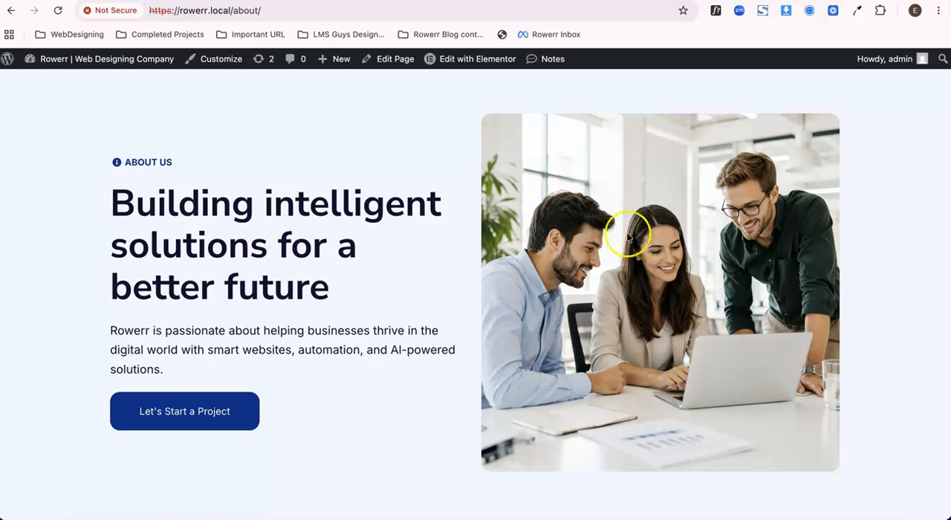
{"action": "scroll", "coordinate": [406, 132], "scroll_direction": "up", "scroll_amount": 1}
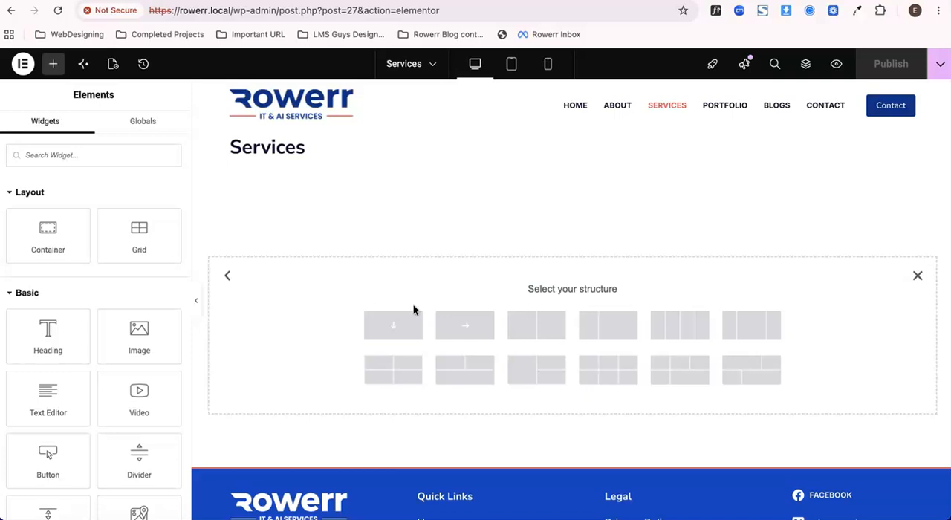
Add a container with the Direction Column structure to the Services page and select it.
{"action": "left_click", "coordinate": [400, 328]}
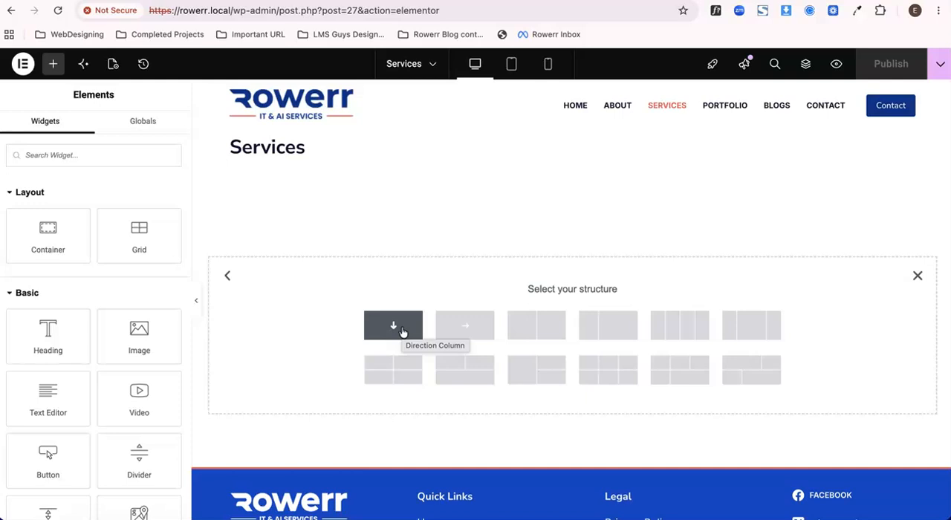
{"action": "left_click", "coordinate": [400, 328]}
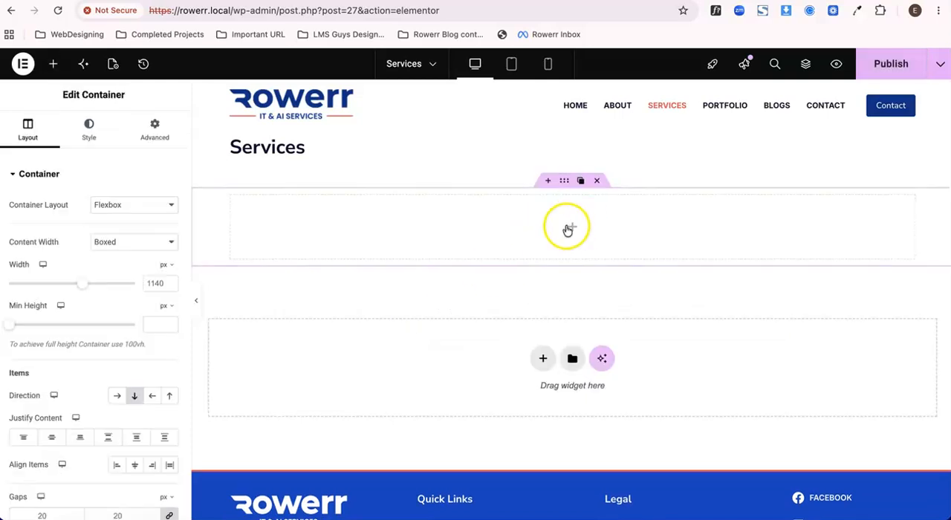
{"action": "left_click", "coordinate": [573, 229]}
{"action": "left_click", "coordinate": [564, 184]}
Give the container a classic background using the "Gero-BG Our Services" image from the media library.
{"action": "left_click", "coordinate": [89, 128]}
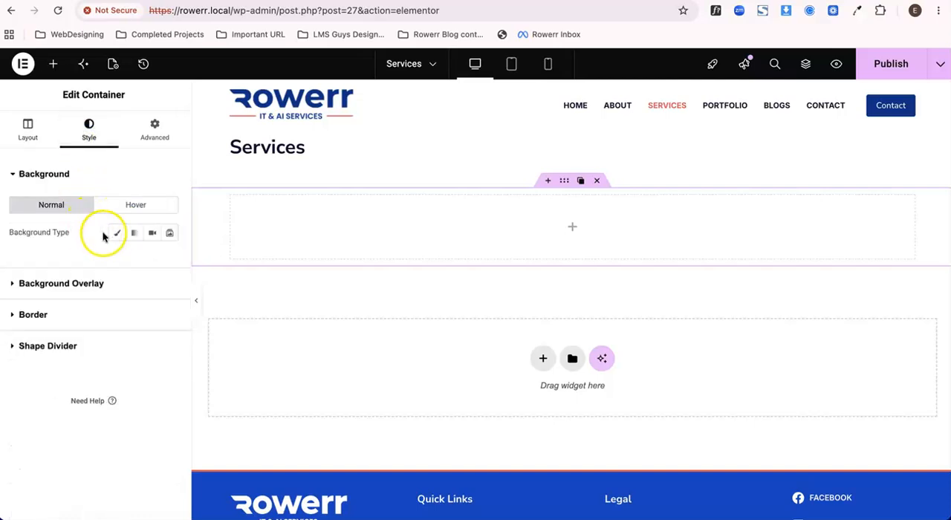
{"action": "left_click", "coordinate": [116, 232]}
{"action": "left_click", "coordinate": [87, 318]}
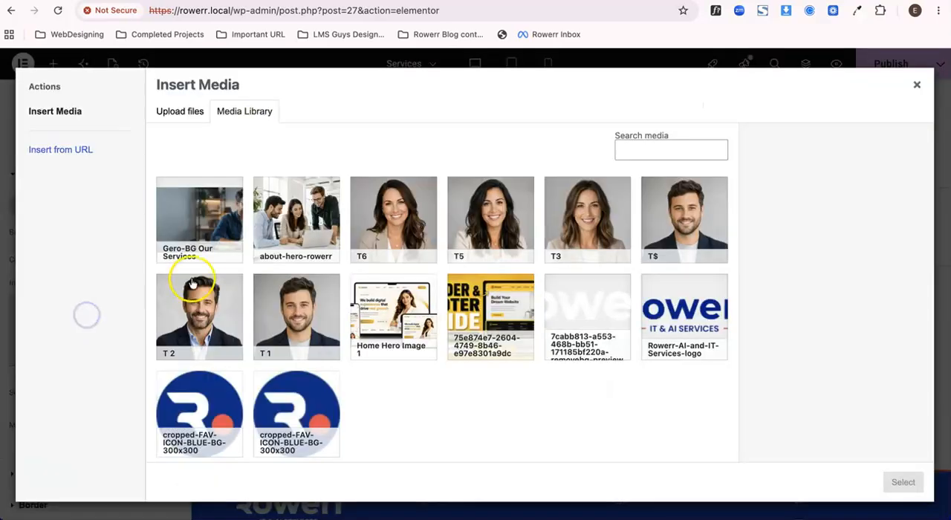
{"action": "left_click", "coordinate": [197, 223]}
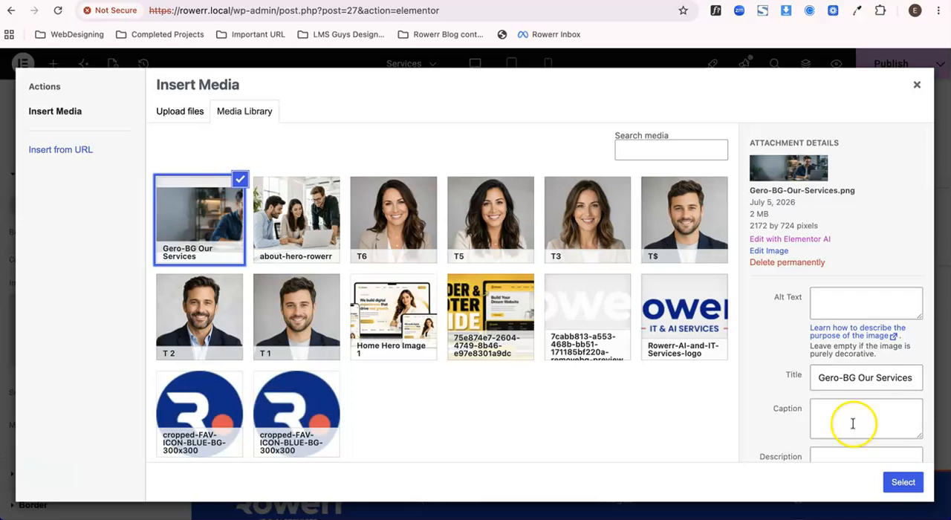
{"action": "left_click", "coordinate": [903, 482]}
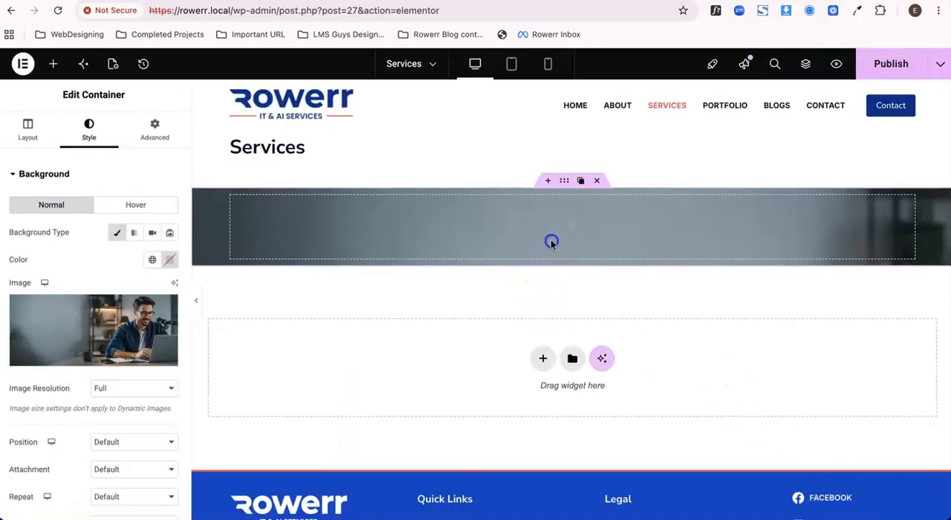
Set the container's background image position to Center Center.
{"action": "scroll", "coordinate": [98, 317], "scroll_direction": "down", "scroll_amount": 2}
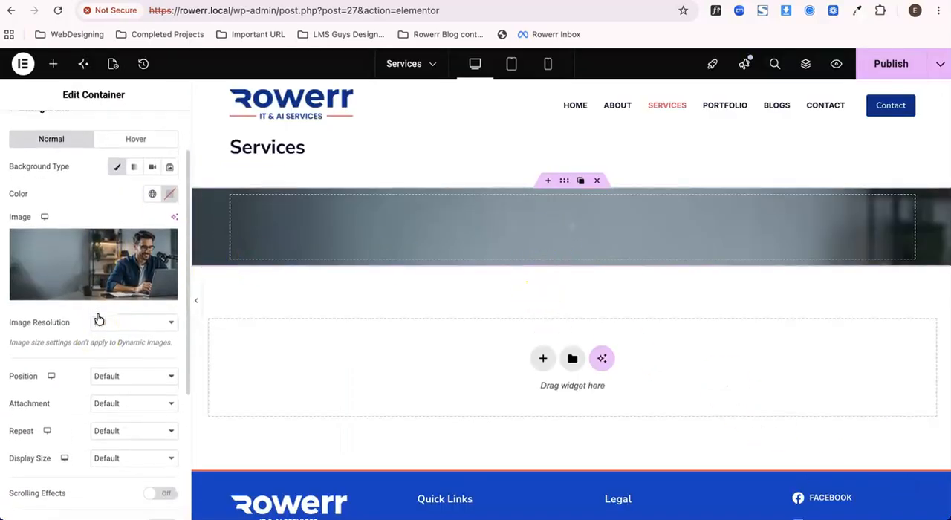
{"action": "scroll", "coordinate": [99, 320], "scroll_direction": "down", "scroll_amount": 2}
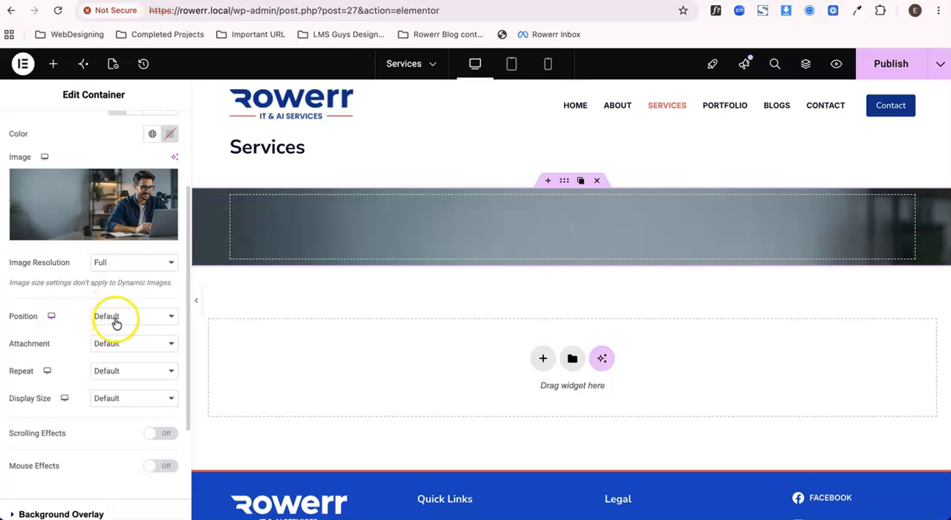
{"action": "left_click", "coordinate": [116, 320]}
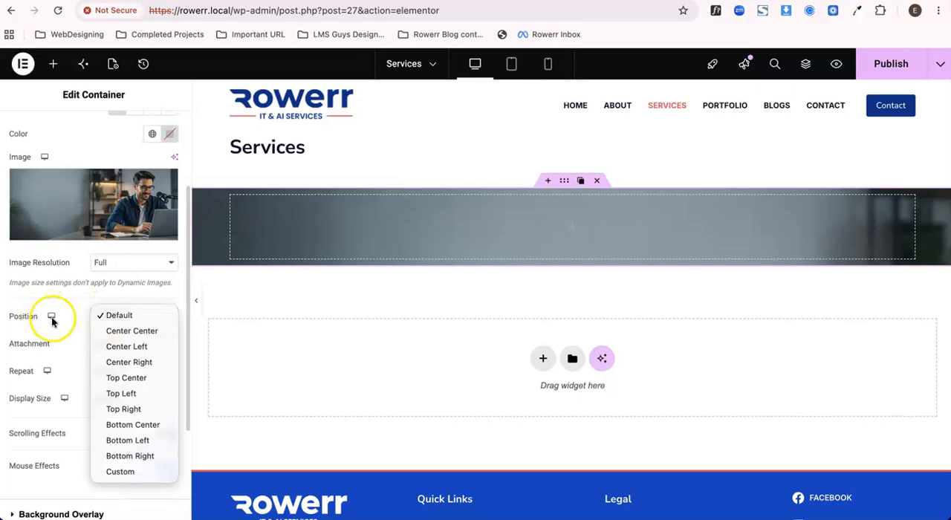
{"action": "left_click", "coordinate": [125, 334]}
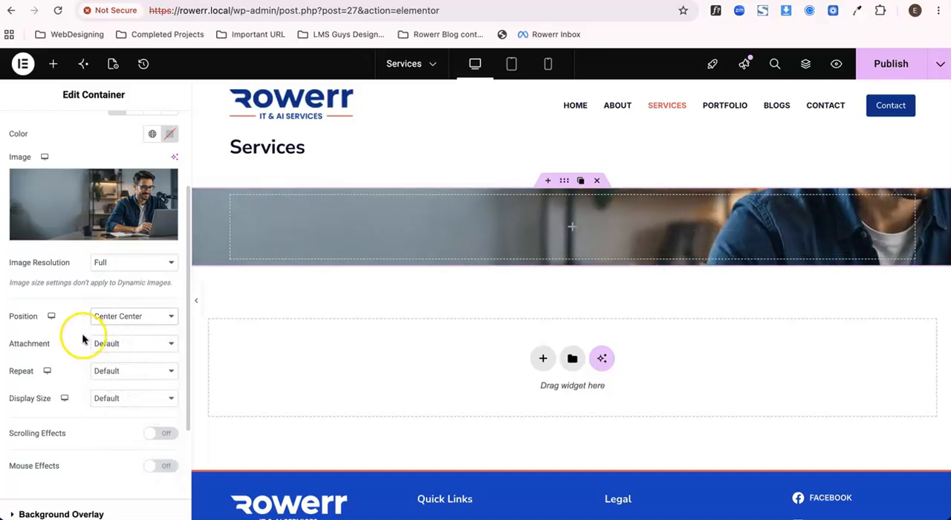
Set the background image's repeat to No-repeat and its display size to Cover.
{"action": "scroll", "coordinate": [83, 339], "scroll_direction": "down", "scroll_amount": 2}
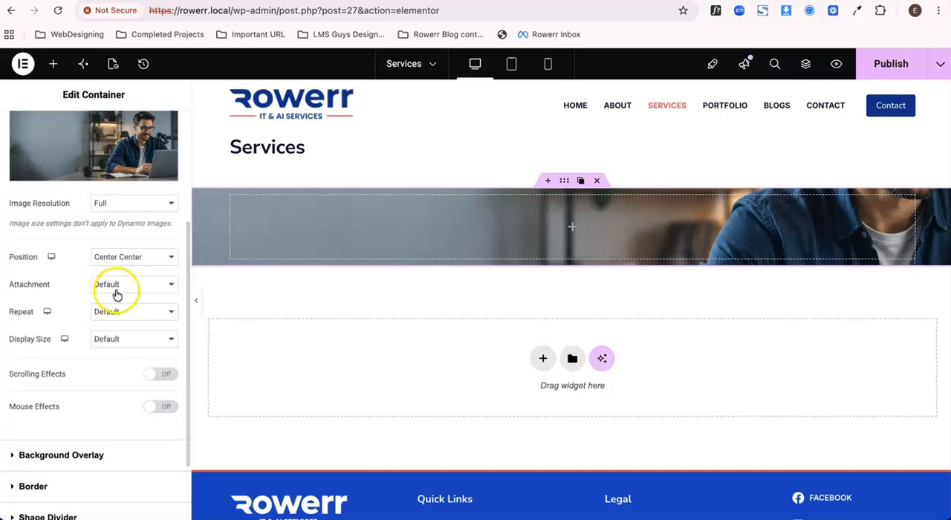
{"action": "left_click", "coordinate": [112, 316]}
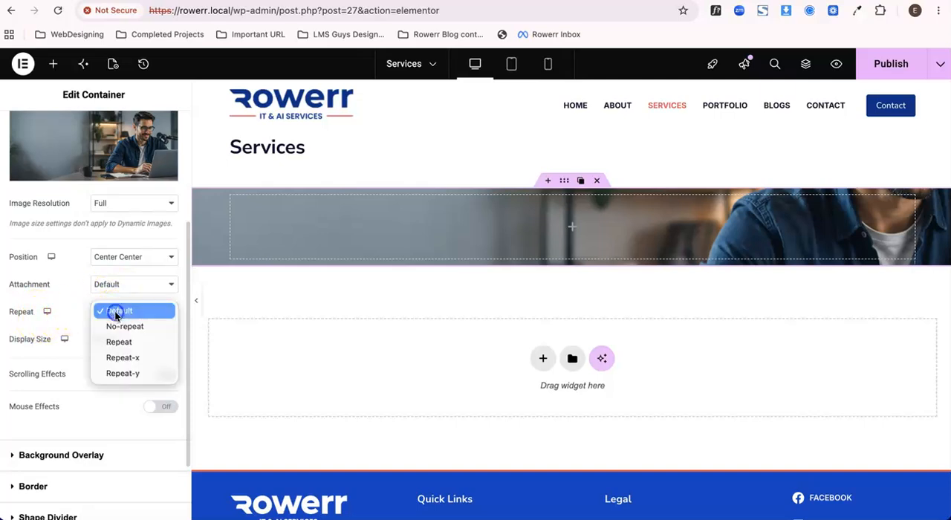
{"action": "left_click", "coordinate": [122, 326]}
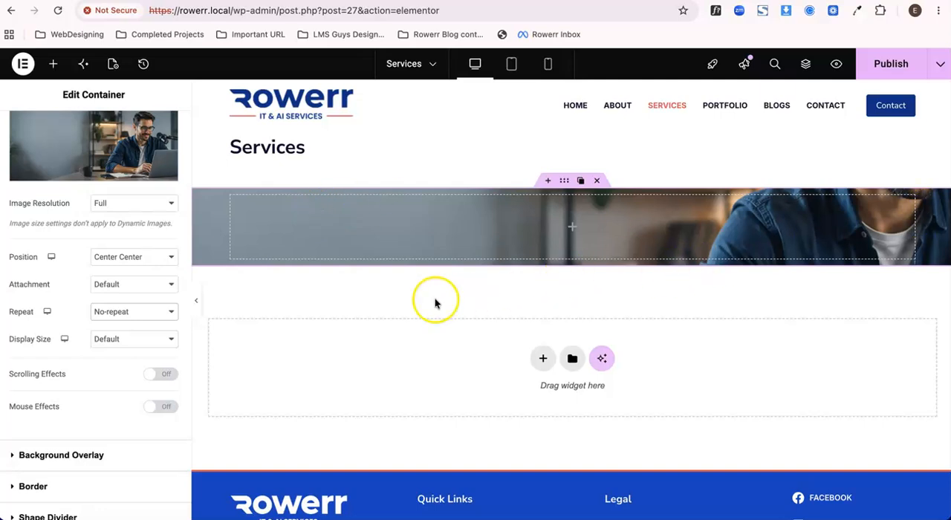
{"action": "left_click", "coordinate": [96, 339]}
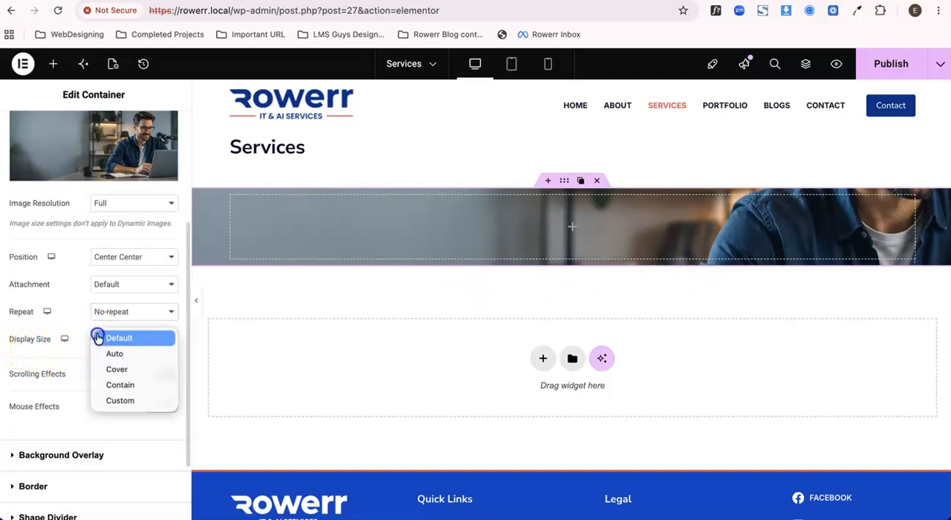
{"action": "left_click", "coordinate": [115, 376]}
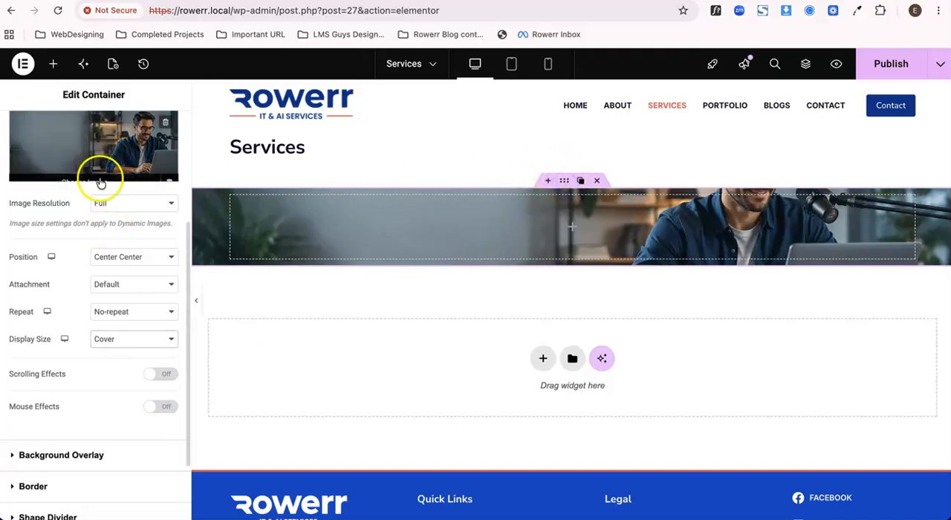
Set the container's minimum height to 45 vh.
{"action": "scroll", "coordinate": [101, 206], "scroll_direction": "up", "scroll_amount": 3}
{"action": "left_click", "coordinate": [27, 127]}
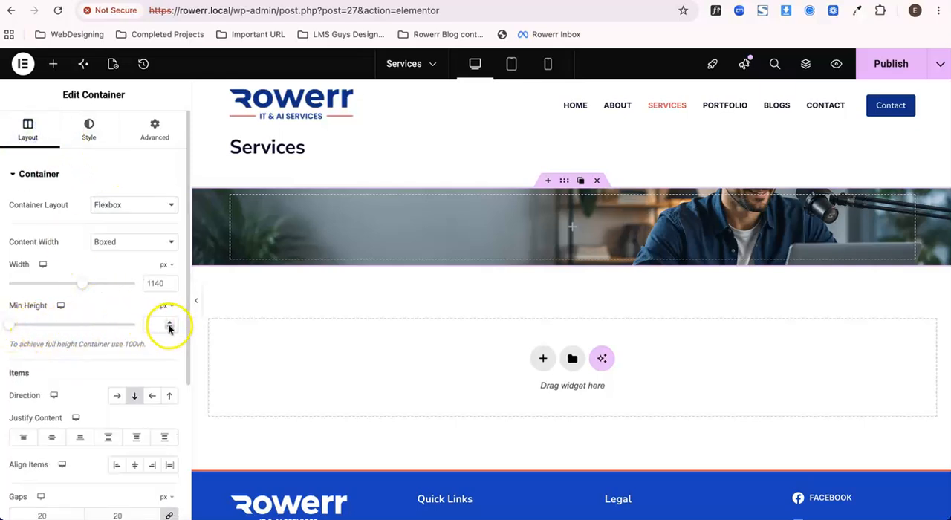
{"action": "left_click_drag", "start_coordinate": [10, 327], "coordinate": [39, 325]}
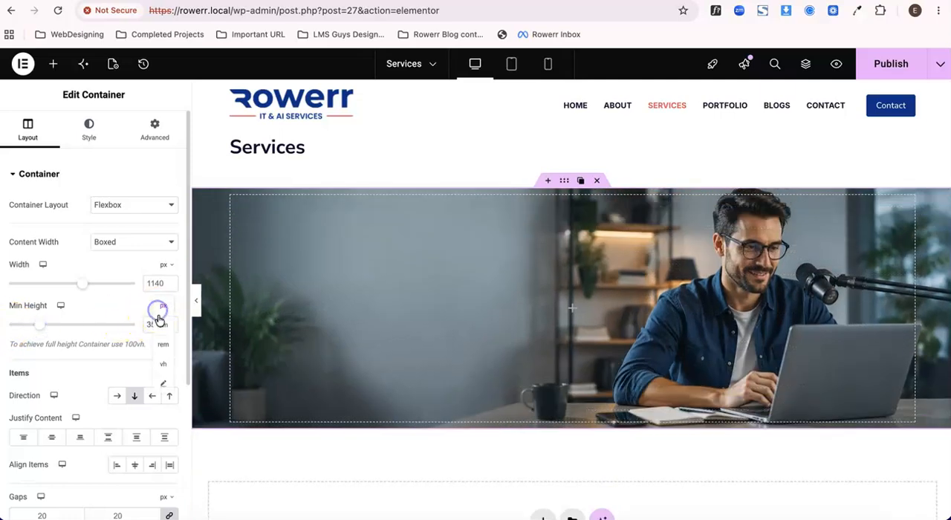
{"action": "left_click", "coordinate": [163, 367]}
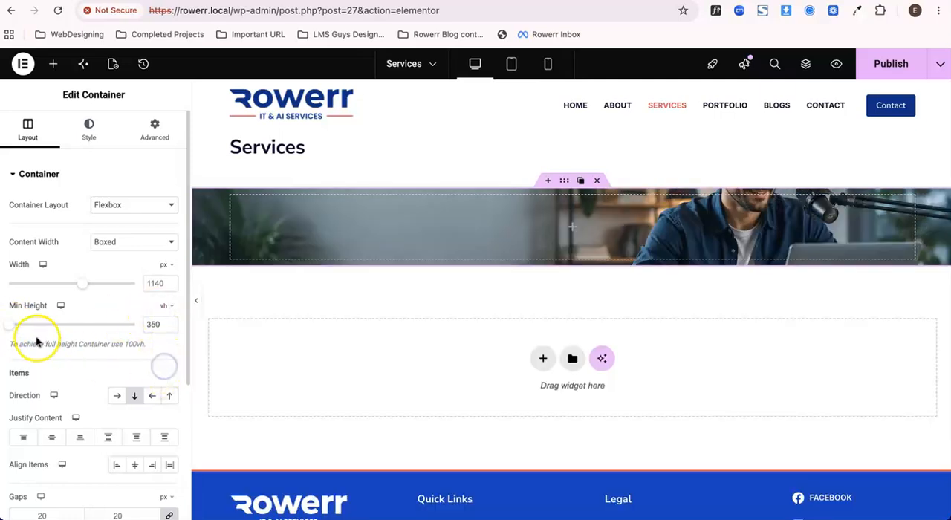
{"action": "left_click_drag", "start_coordinate": [9, 327], "coordinate": [67, 328]}
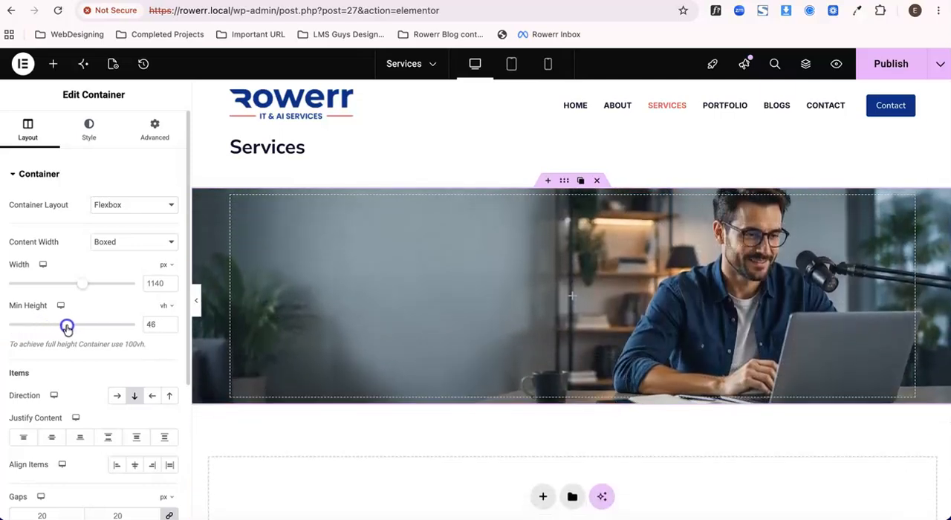
{"action": "left_click", "coordinate": [171, 329]}
Add a Heading widget inside the hero container and set its title to "Our Services".
{"action": "scroll", "coordinate": [368, 281], "scroll_direction": "down", "scroll_amount": 3}
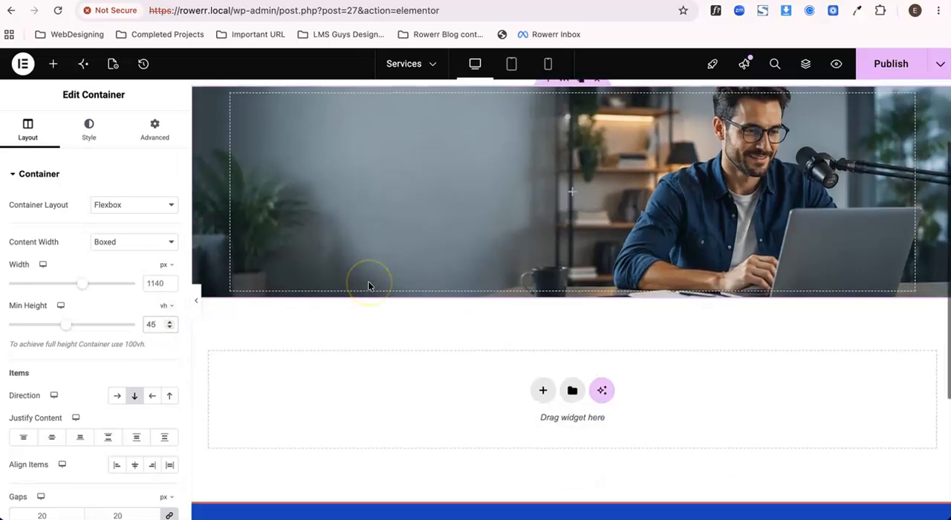
{"action": "left_click", "coordinate": [573, 205]}
{"action": "left_click_drag", "start_coordinate": [54, 339], "coordinate": [414, 246]}
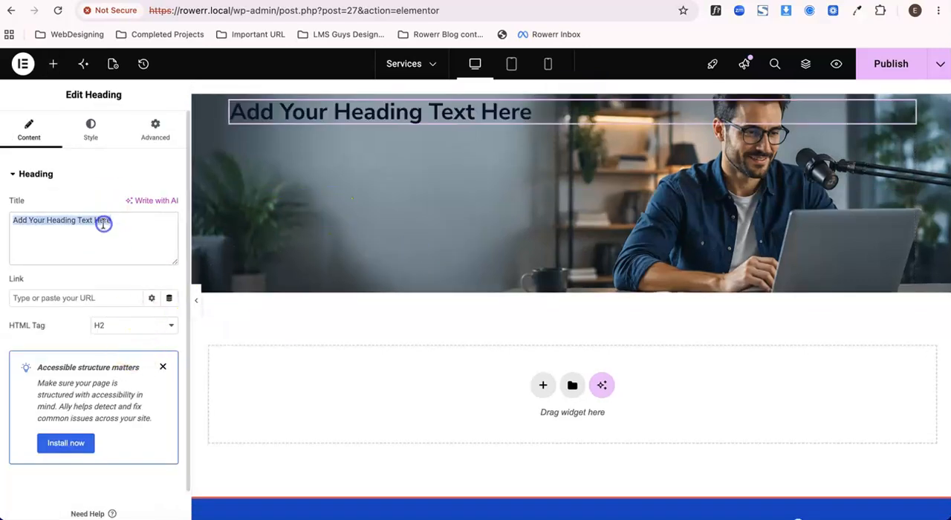
{"action": "type", "text": "Our Serbvices"}
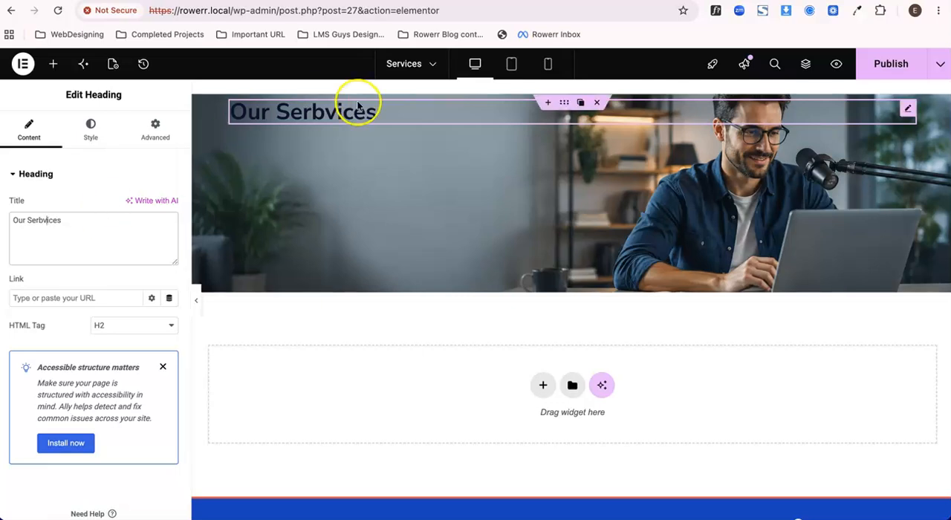
{"action": "left_click", "coordinate": [324, 119]}
{"action": "left_click", "coordinate": [322, 115]}
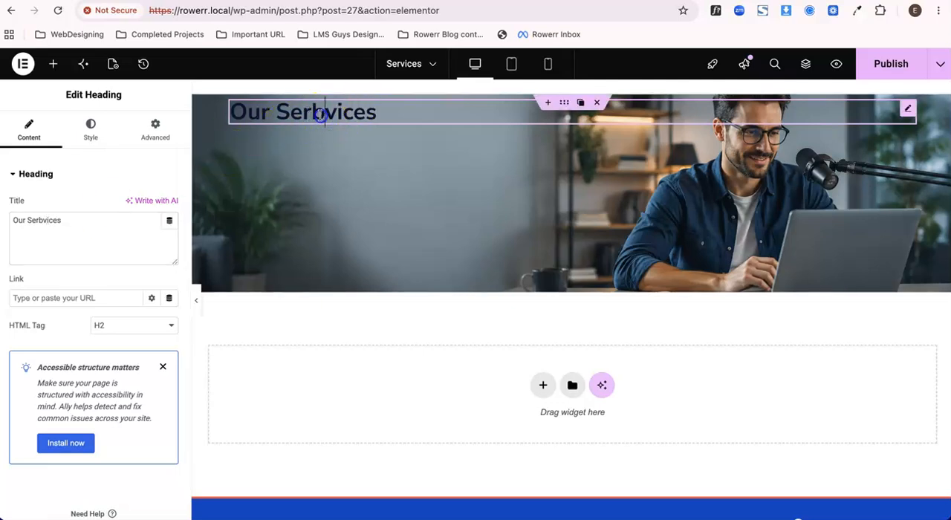
{"action": "key", "text": "BackSpace"}
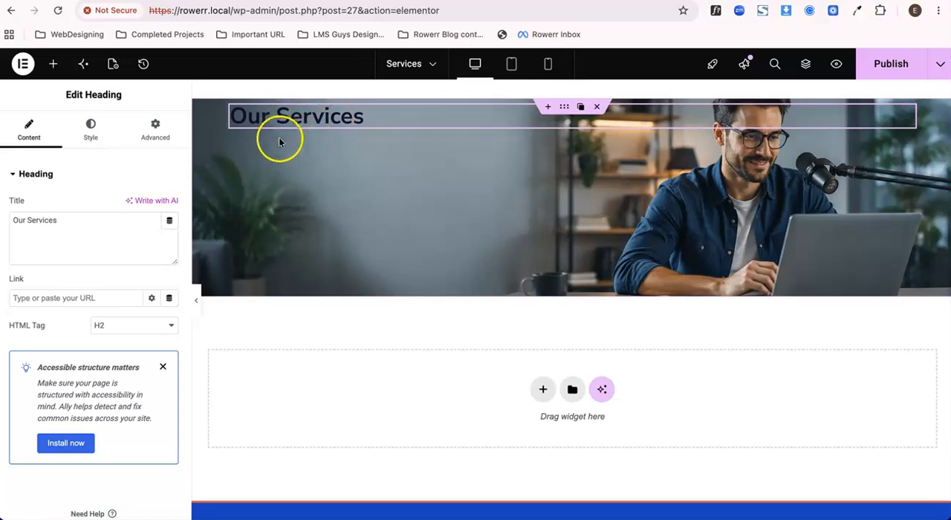
Publish the Services page, preview its hero section on the live site, and return to the editor.
{"action": "left_click", "coordinate": [889, 67]}
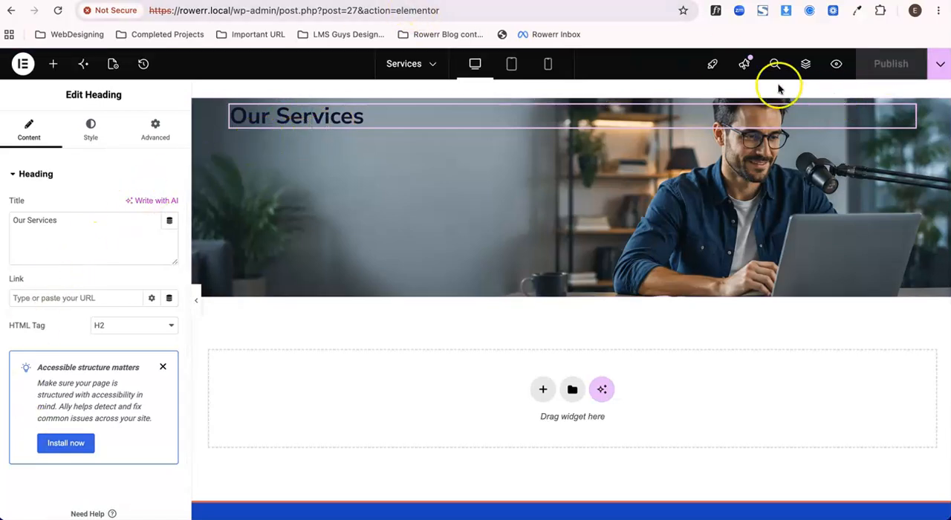
{"action": "left_click", "coordinate": [836, 64]}
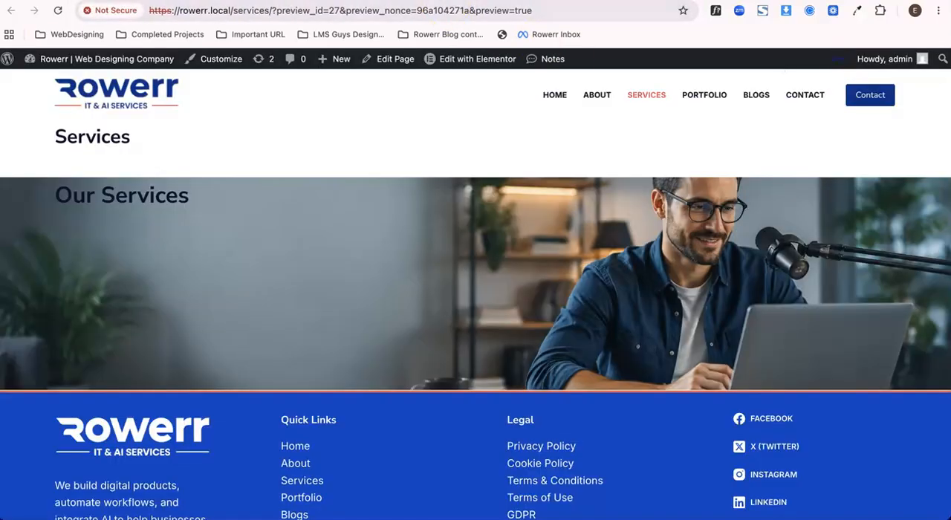
{"action": "scroll", "coordinate": [364, 226], "scroll_direction": "down", "scroll_amount": 1}
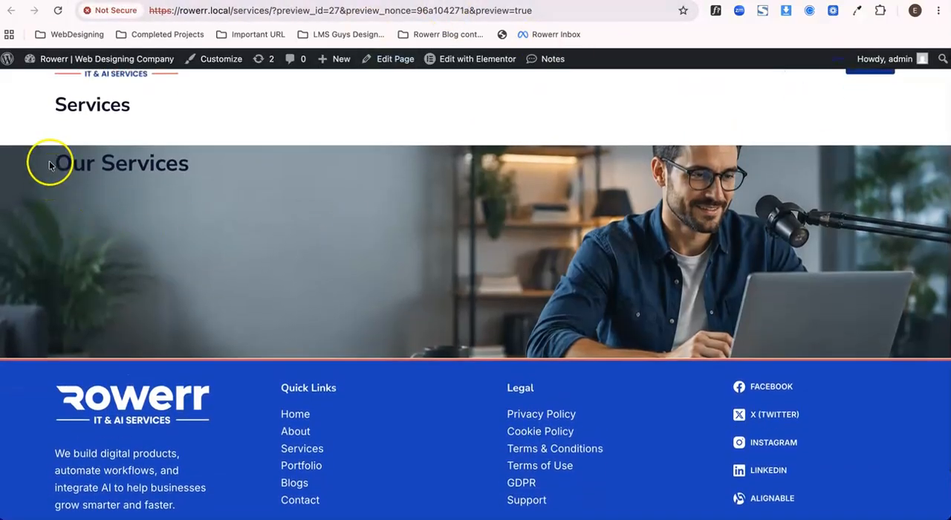
{"action": "left_click", "coordinate": [223, 1]}
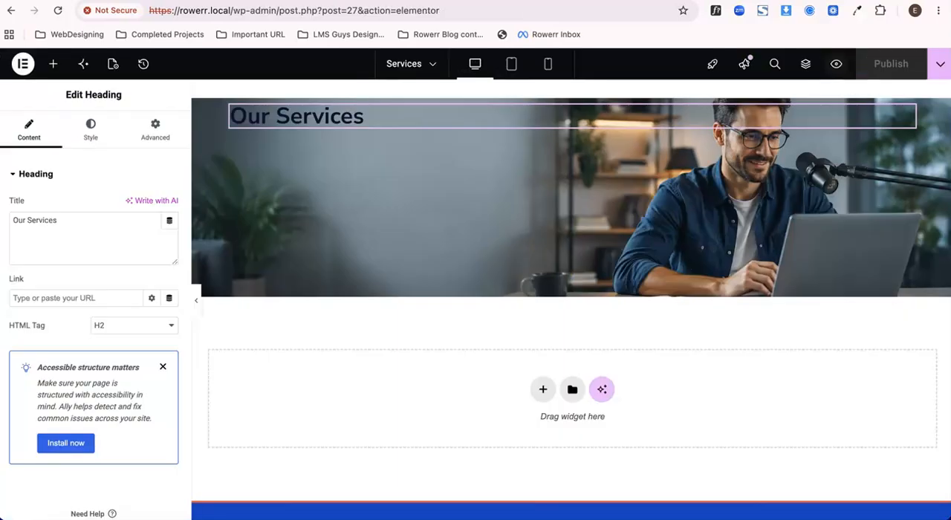
Set the hero container's Justify Content to center so the heading sits vertically in the middle.
{"action": "left_click", "coordinate": [564, 109]}
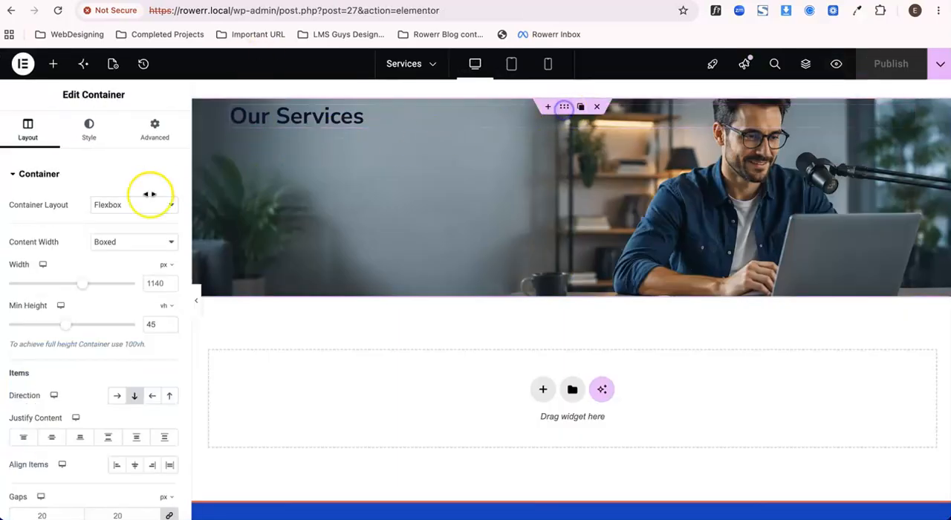
{"action": "left_click", "coordinate": [90, 133]}
{"action": "left_click", "coordinate": [41, 132]}
{"action": "scroll", "coordinate": [75, 357], "scroll_direction": "down", "scroll_amount": 3}
{"action": "left_click", "coordinate": [46, 301]}
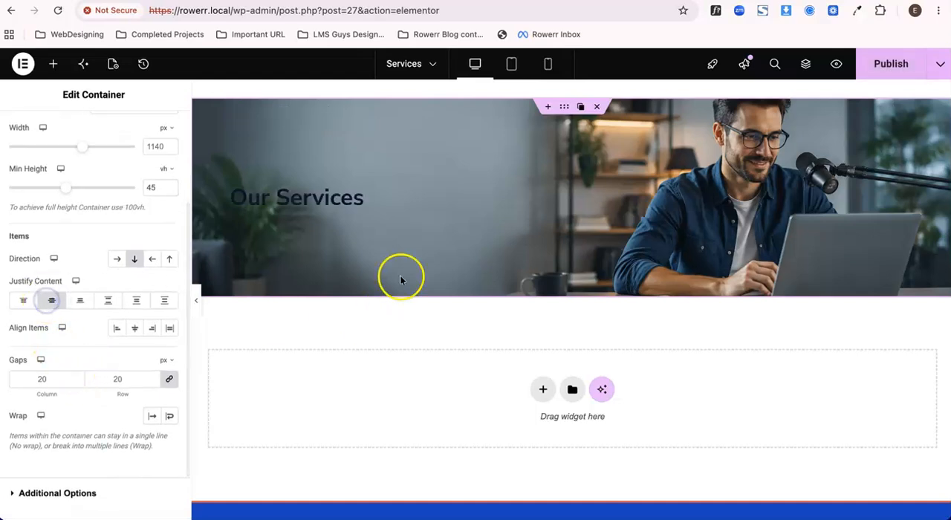
Publish the page, check the vertically centred heading on the live preview, and return to the editor.
{"action": "left_click", "coordinate": [877, 71]}
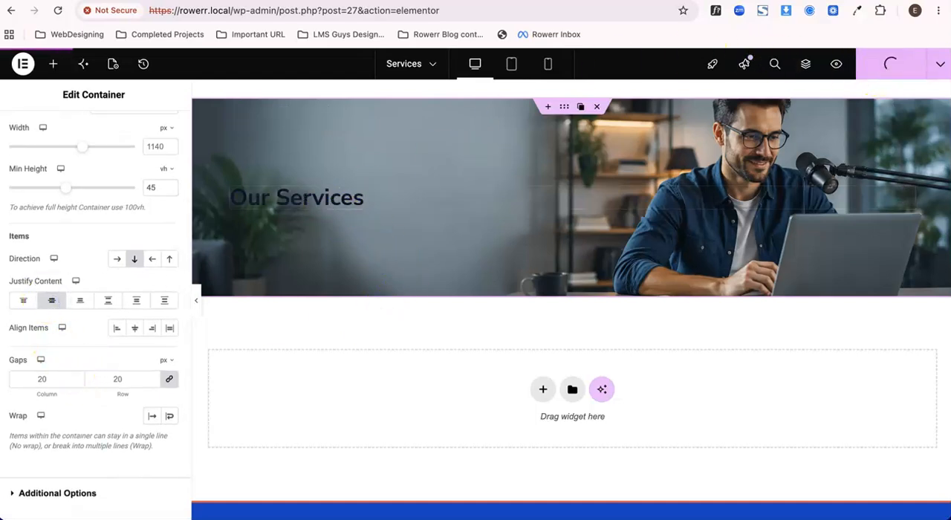
{"action": "key", "text": "ctrl+Tab"}
{"action": "scroll", "coordinate": [334, 221], "scroll_direction": "down", "scroll_amount": 1}
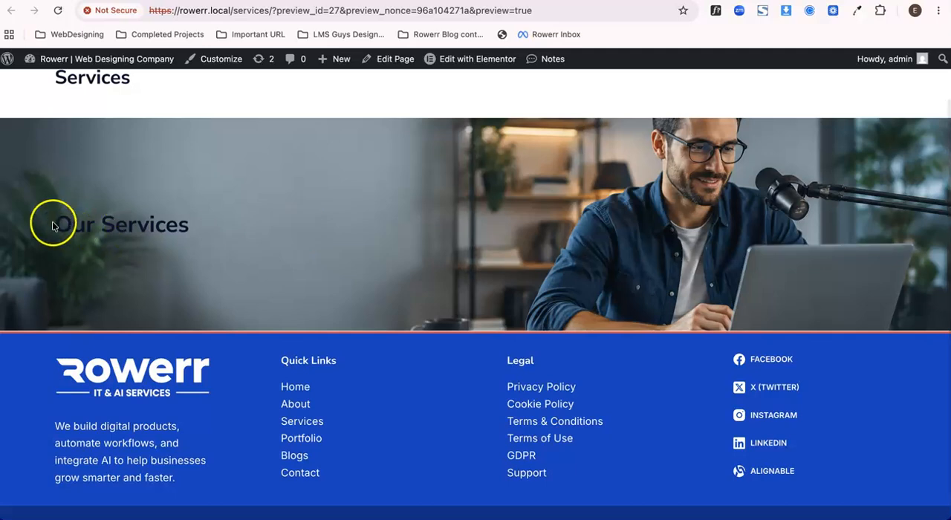
{"action": "left_click_drag", "start_coordinate": [51, 222], "coordinate": [186, 229]}
{"action": "left_click", "coordinate": [208, 232]}
{"action": "key", "text": "ctrl+shift+Tab"}
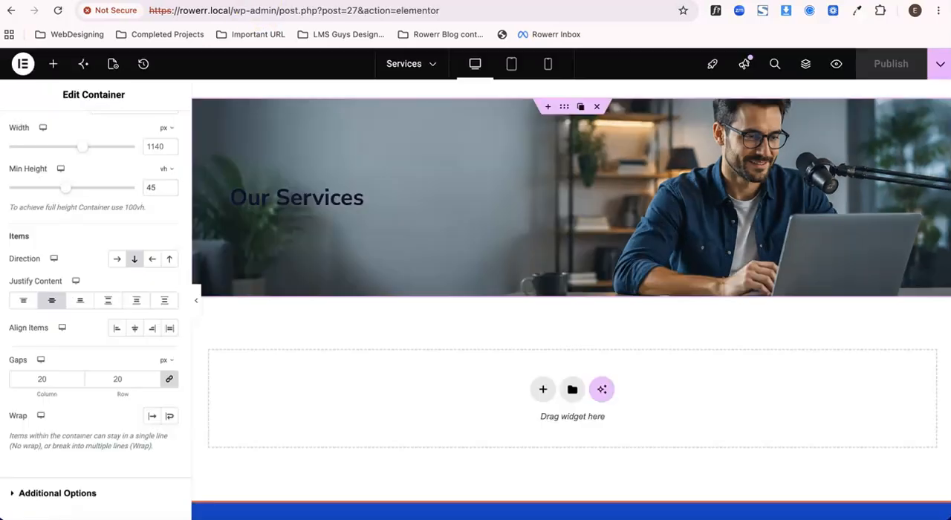
Set the "Our Services" heading's text color to global Color 8 (#ffffff).
{"action": "left_click", "coordinate": [268, 198]}
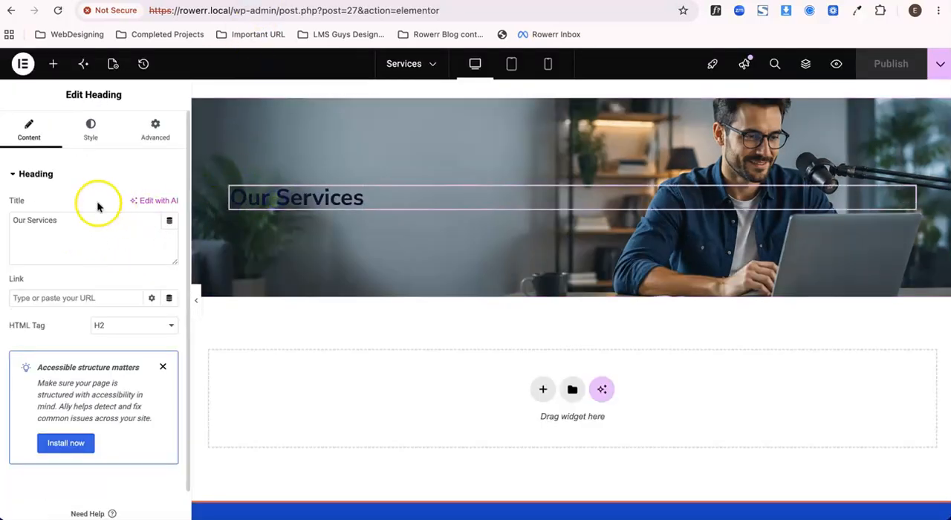
{"action": "left_click", "coordinate": [85, 143]}
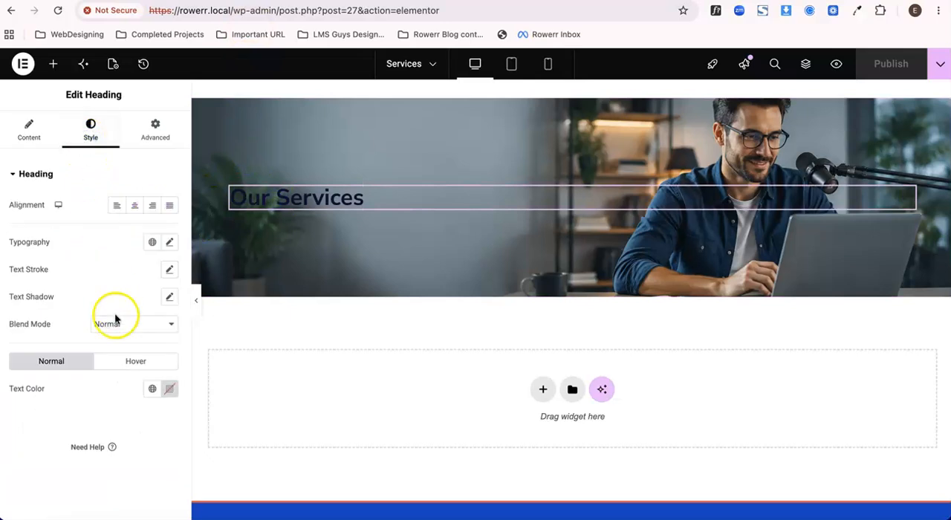
{"action": "left_click", "coordinate": [151, 389]}
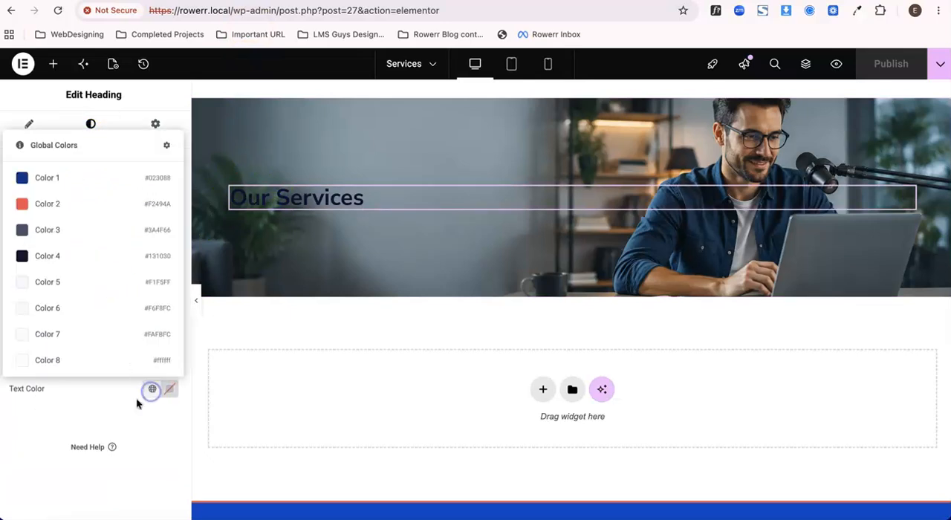
{"action": "left_click", "coordinate": [81, 370]}
Publish the page, check the white heading on the live preview, and return to the editor.
{"action": "left_click", "coordinate": [894, 64]}
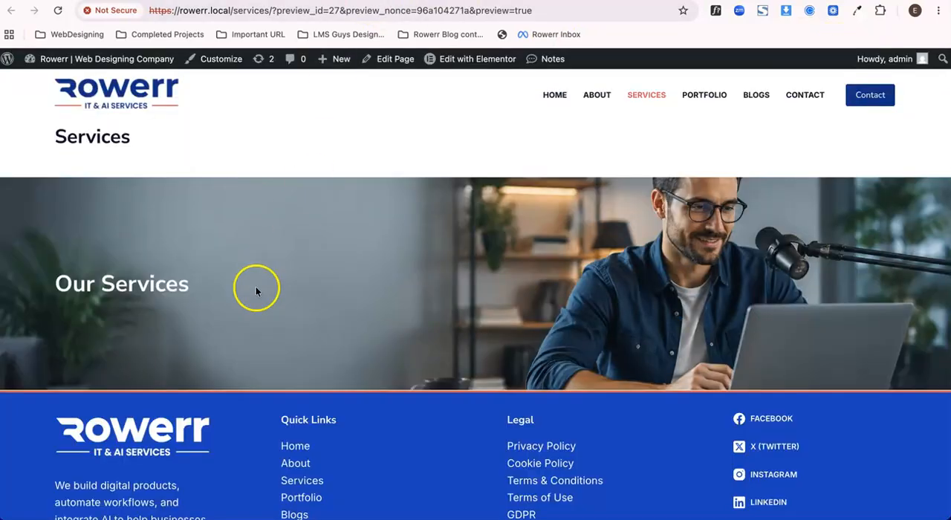
{"action": "left_click_drag", "start_coordinate": [60, 279], "coordinate": [207, 281]}
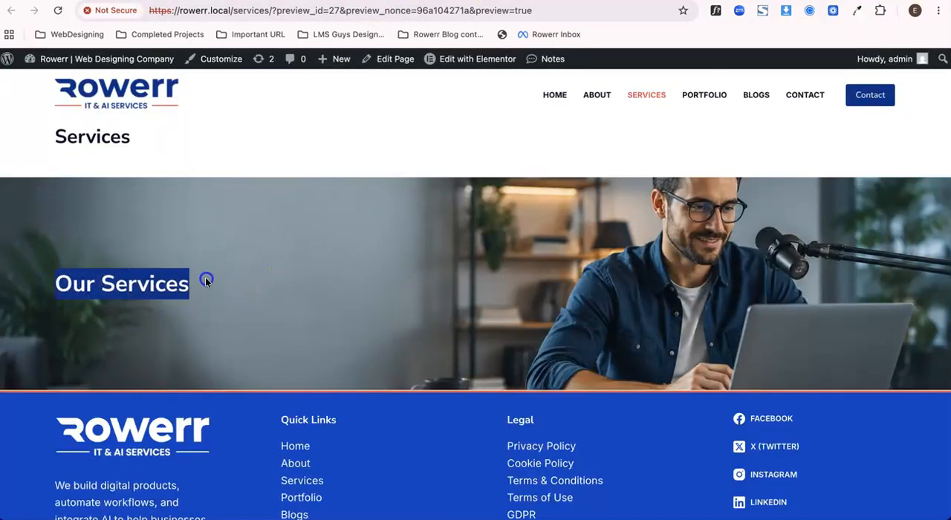
{"action": "left_click", "coordinate": [206, 277]}
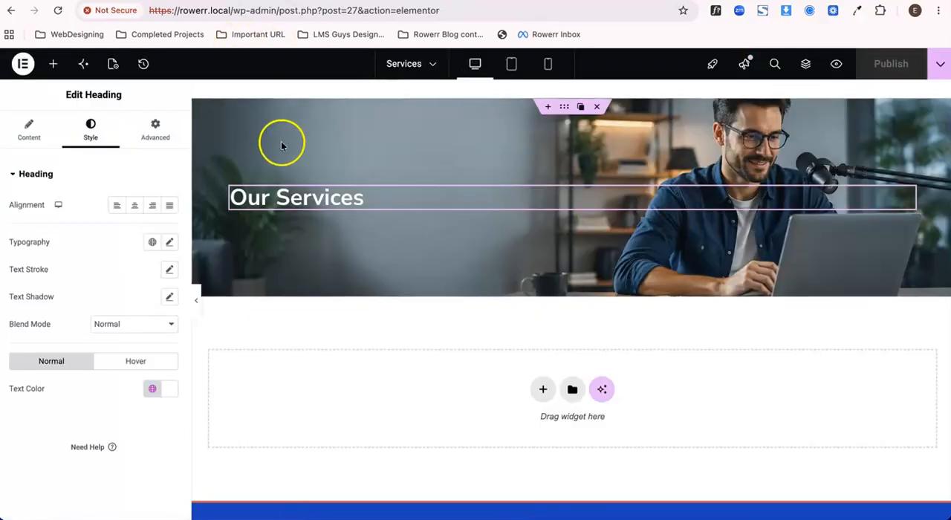
Give the hero container a background overlay of the Classic type.
{"action": "left_click", "coordinate": [563, 112]}
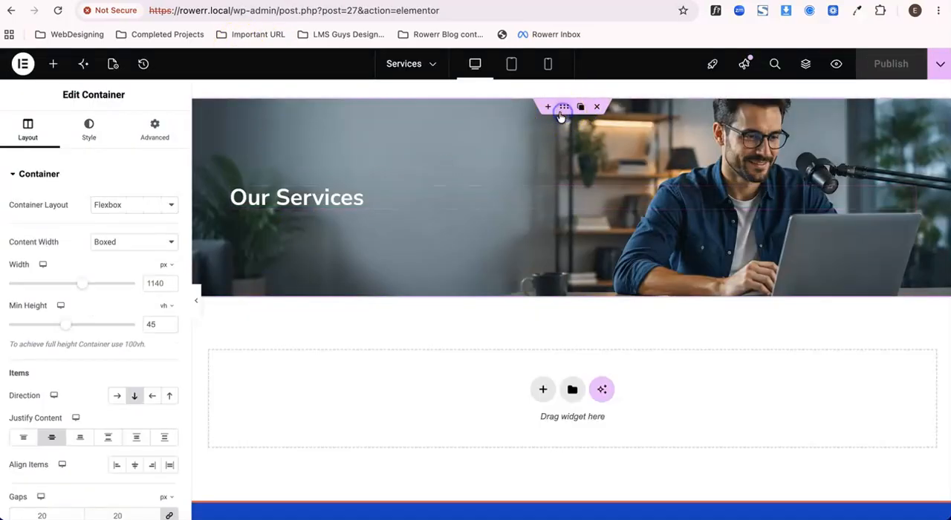
{"action": "left_click", "coordinate": [91, 142]}
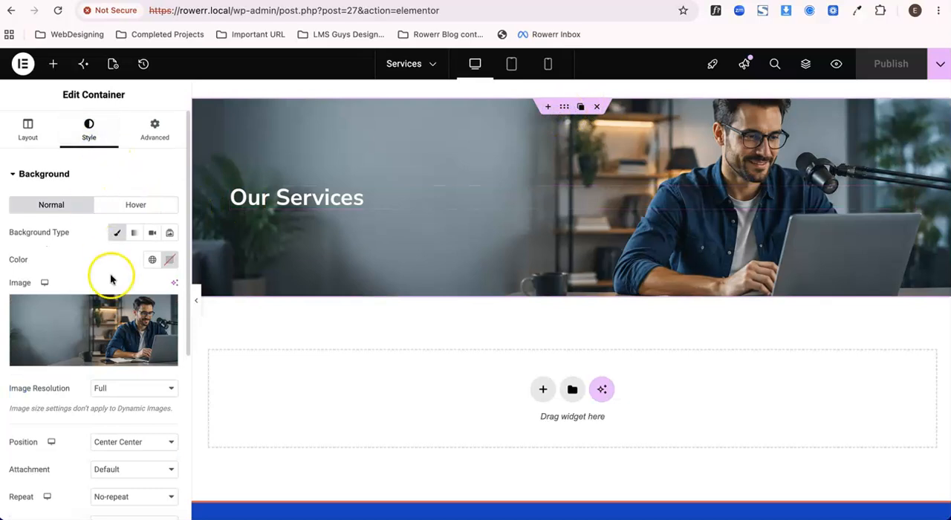
{"action": "scroll", "coordinate": [106, 272], "scroll_direction": "down", "scroll_amount": 2}
{"action": "scroll", "coordinate": [76, 179], "scroll_direction": "up", "scroll_amount": 2}
{"action": "left_click", "coordinate": [66, 169]}
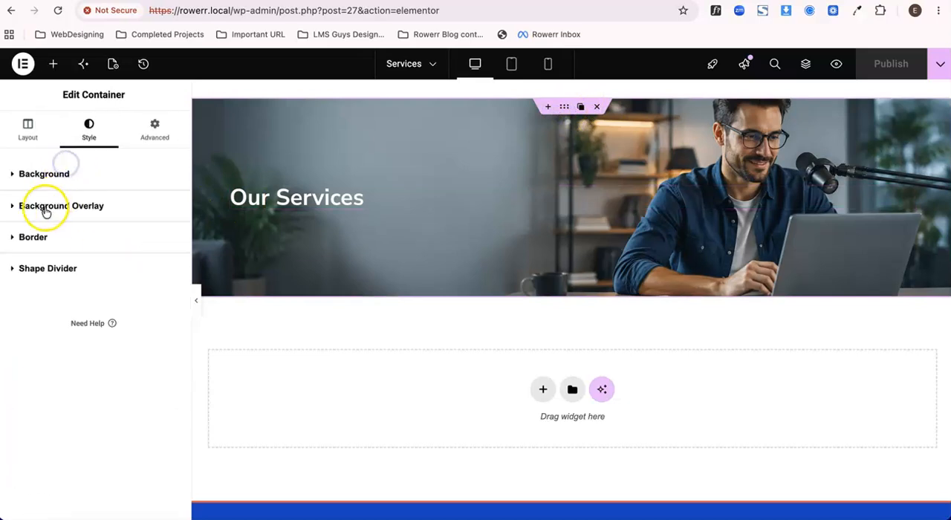
{"action": "left_click", "coordinate": [86, 212]}
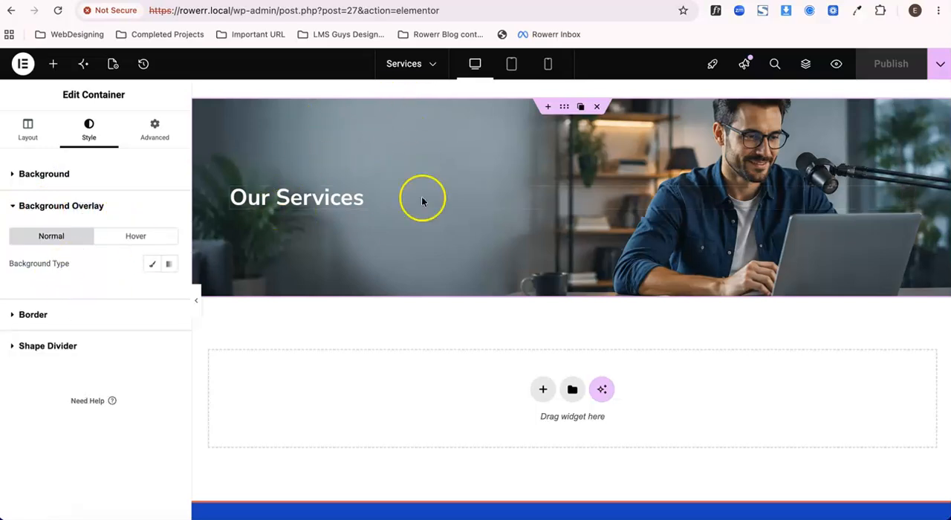
{"action": "left_click", "coordinate": [153, 265]}
Try global Color 1 (#023088) for the hero's background overlay, and settle on Color 4 (#131030).
{"action": "scroll", "coordinate": [141, 283], "scroll_direction": "down", "scroll_amount": 1}
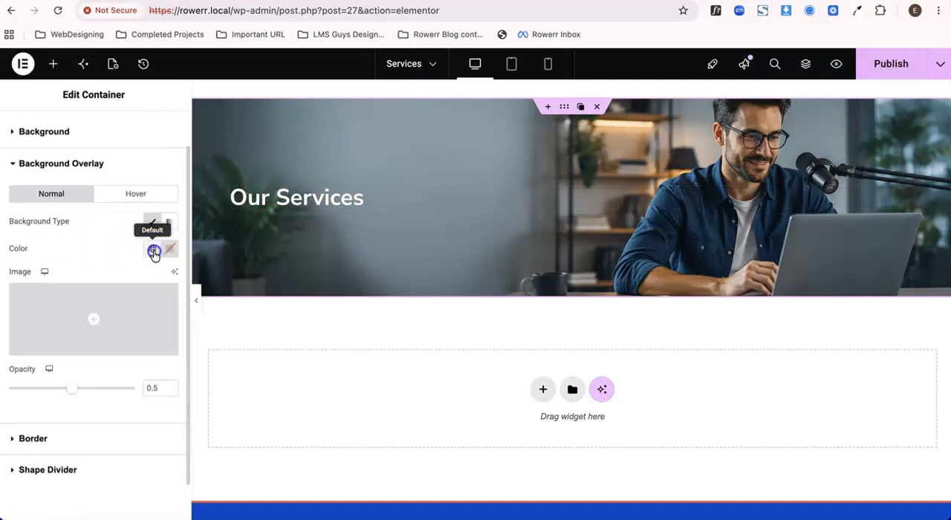
{"action": "left_click", "coordinate": [153, 250]}
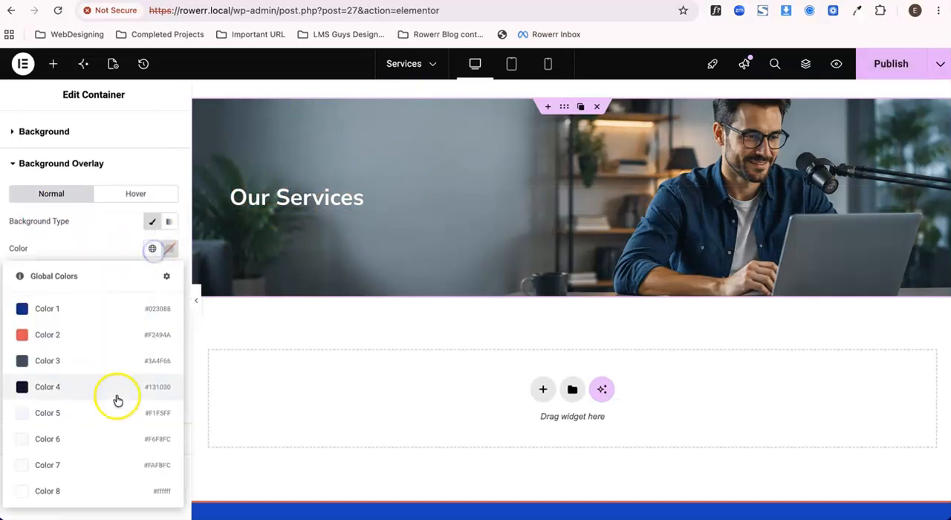
{"action": "left_click", "coordinate": [113, 313]}
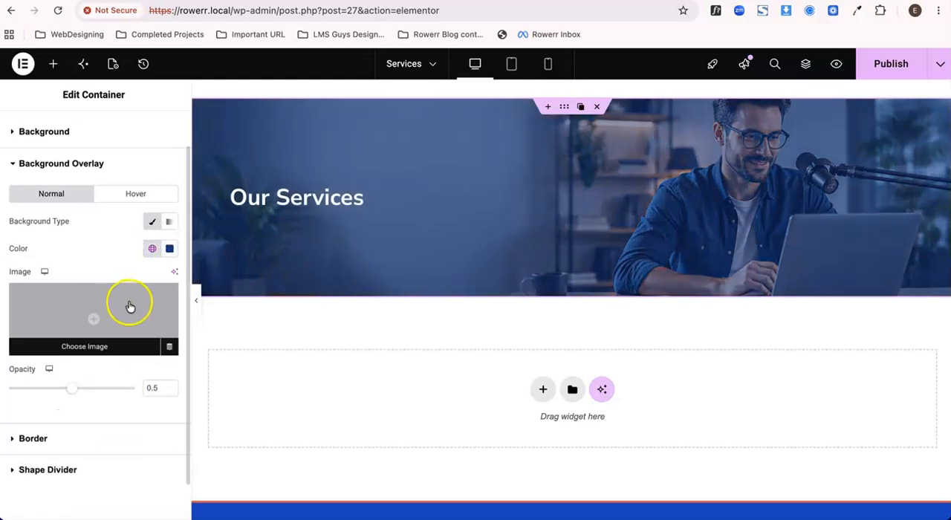
{"action": "left_click", "coordinate": [152, 249]}
{"action": "left_click", "coordinate": [97, 396]}
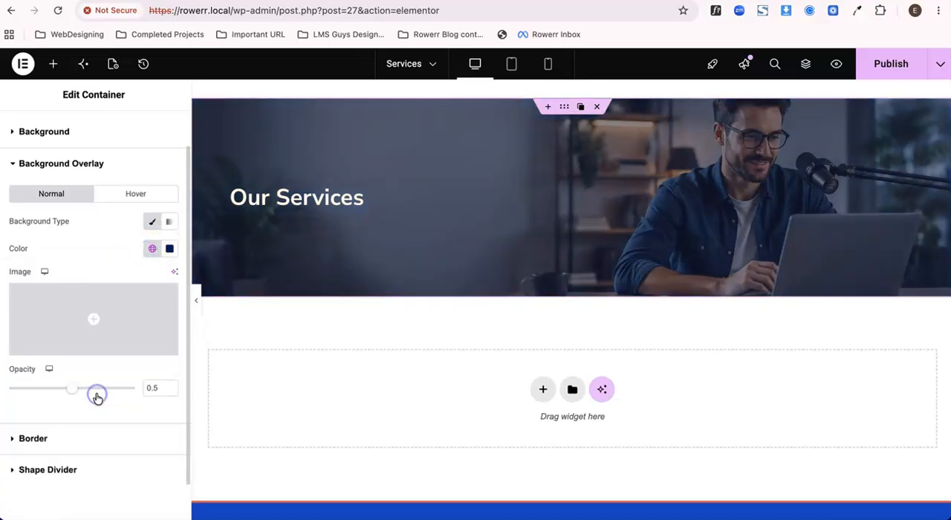
Publish the page, review the dark hero overlay on the live preview, and return to the editor.
{"action": "left_click", "coordinate": [108, 256]}
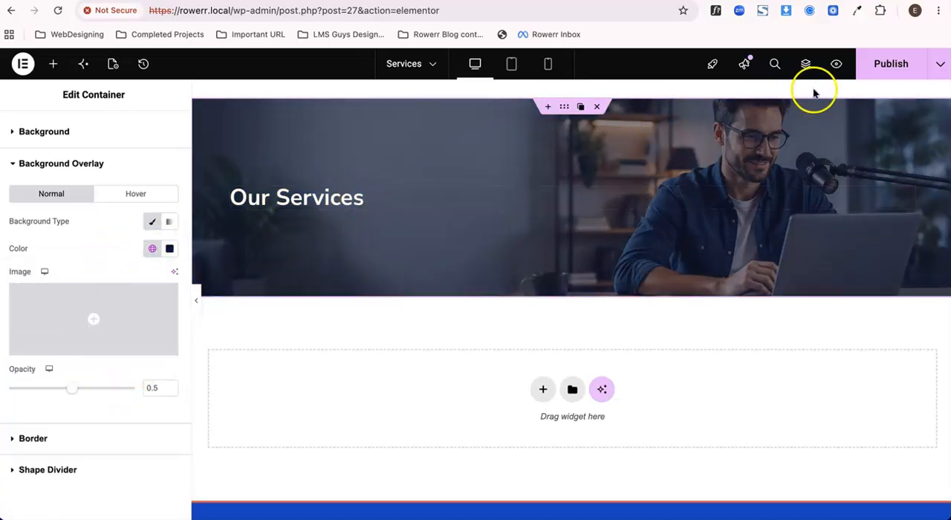
{"action": "left_click", "coordinate": [531, 2]}
{"action": "scroll", "coordinate": [345, 308], "scroll_direction": "down", "scroll_amount": 1}
{"action": "scroll", "coordinate": [344, 310], "scroll_direction": "down", "scroll_amount": 1}
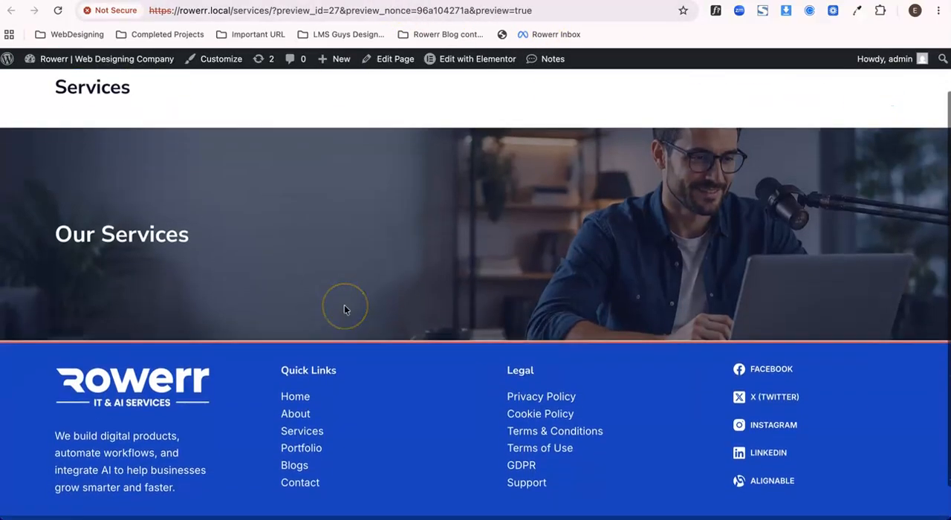
{"action": "double_click", "coordinate": [105, 252]}
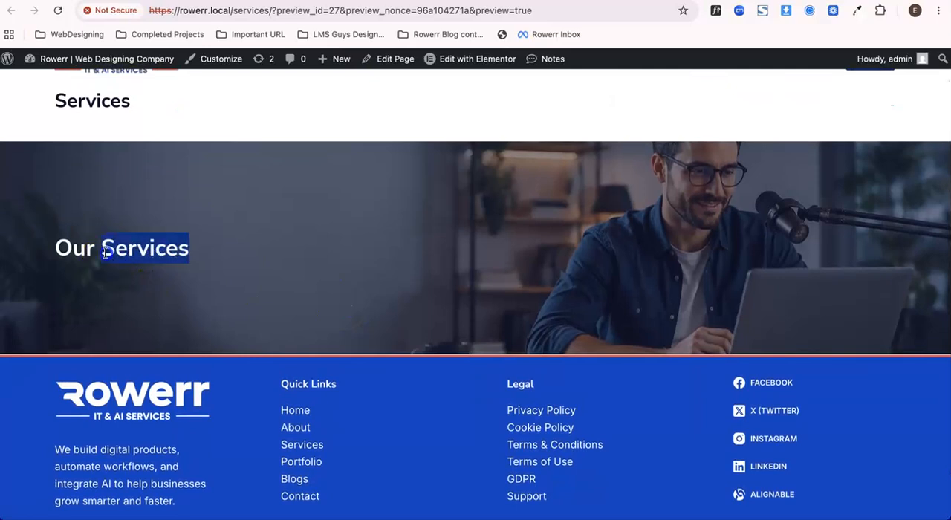
{"action": "left_click", "coordinate": [106, 252]}
{"action": "left_click", "coordinate": [263, 2]}
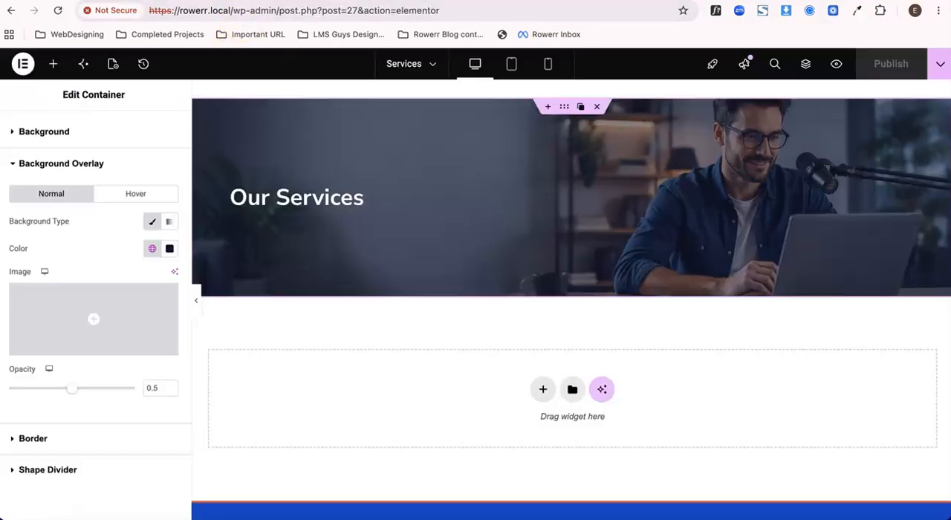
Add an Icon List widget below the "Our Services" heading inside the hero container.
{"action": "left_click", "coordinate": [277, 202]}
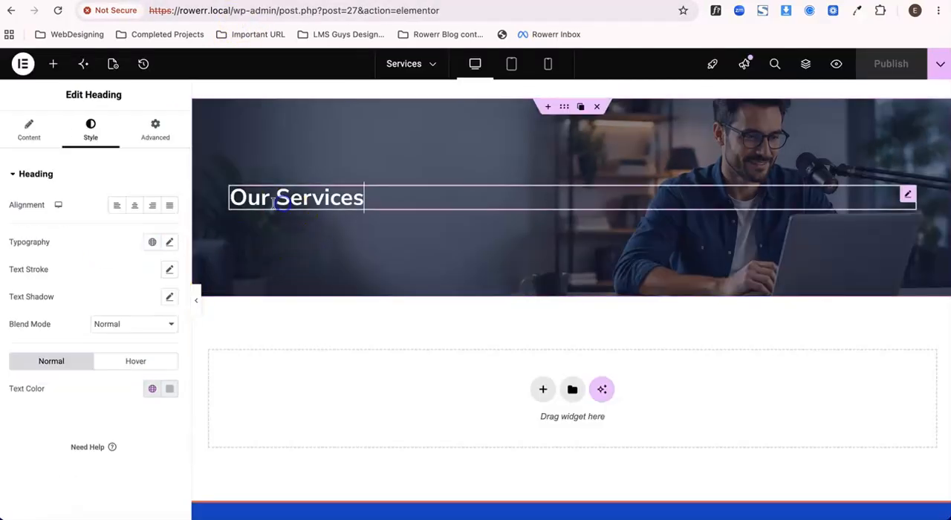
{"action": "left_click", "coordinate": [52, 64]}
{"action": "left_click", "coordinate": [77, 155]}
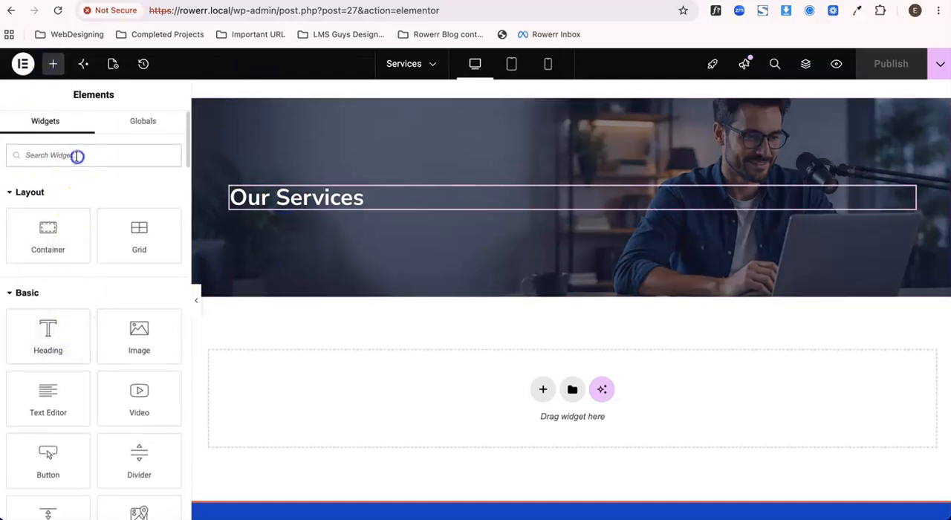
{"action": "type", "text": "icon"}
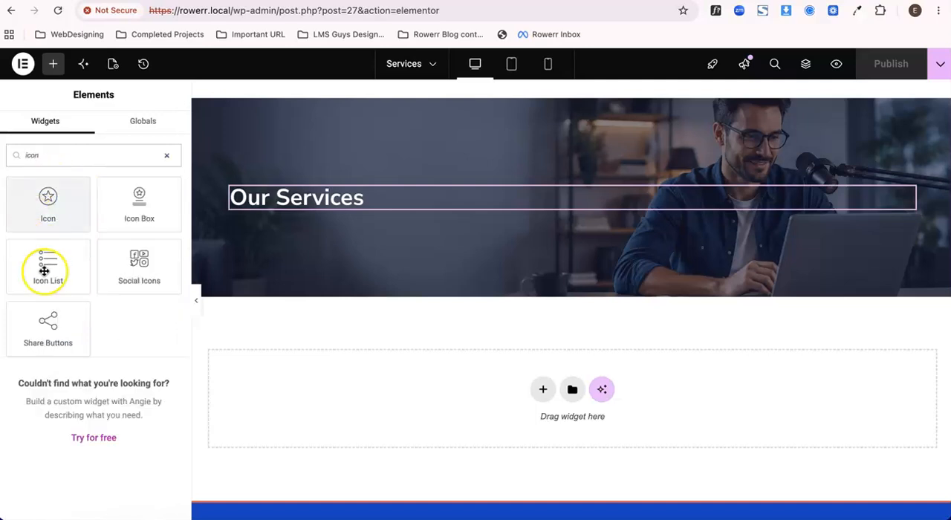
{"action": "left_click_drag", "start_coordinate": [46, 268], "coordinate": [327, 208]}
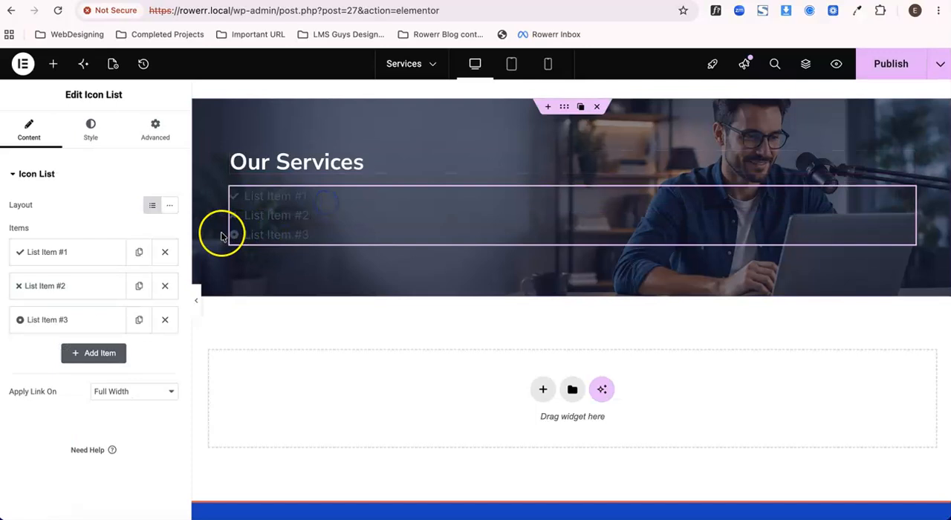
Remove the icons from all three items of the icon list.
{"action": "left_click", "coordinate": [95, 264]}
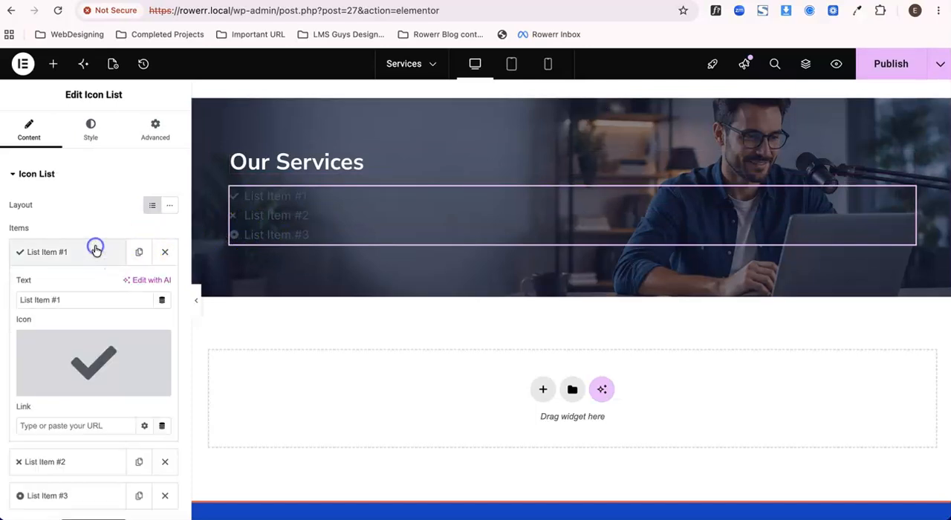
{"action": "left_click", "coordinate": [156, 343]}
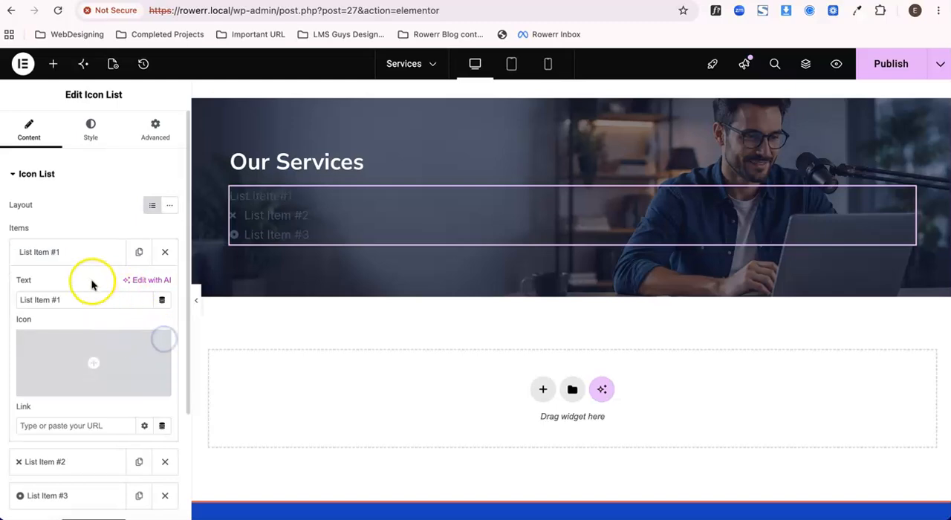
{"action": "left_click", "coordinate": [78, 253]}
{"action": "left_click", "coordinate": [67, 286]}
{"action": "left_click", "coordinate": [160, 376]}
{"action": "left_click", "coordinate": [89, 292]}
{"action": "left_click", "coordinate": [74, 318]}
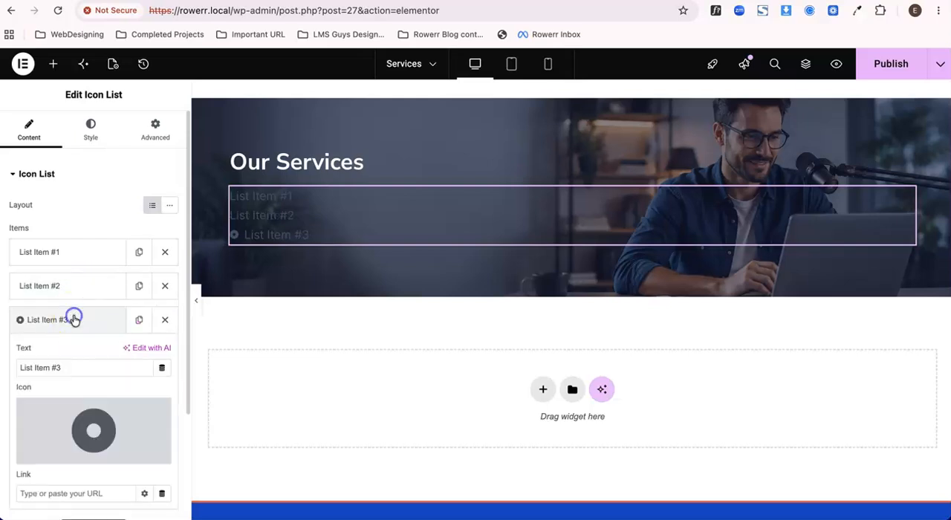
{"action": "left_click", "coordinate": [157, 412]}
{"action": "left_click", "coordinate": [70, 320]}
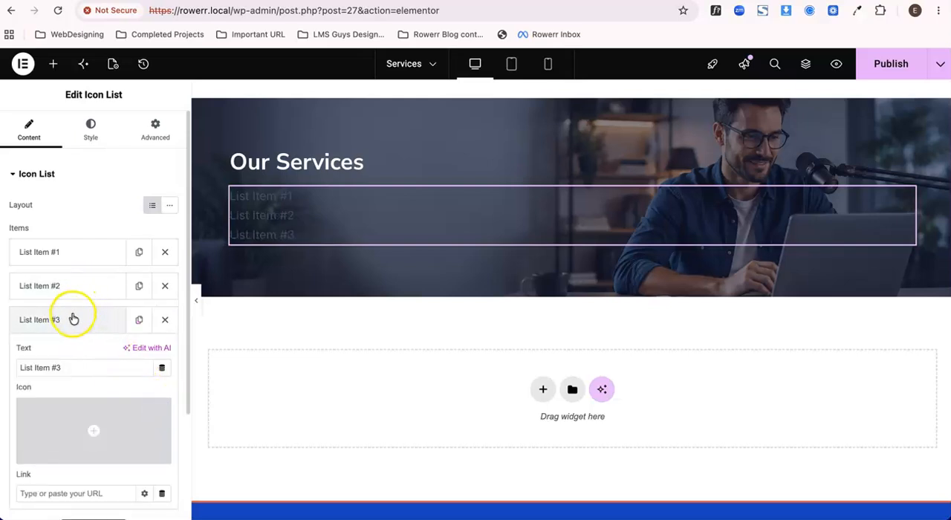
Set the first list item's text to "Home" and the third item's text to "Our Services".
{"action": "left_click", "coordinate": [72, 252]}
{"action": "left_click", "coordinate": [62, 300]}
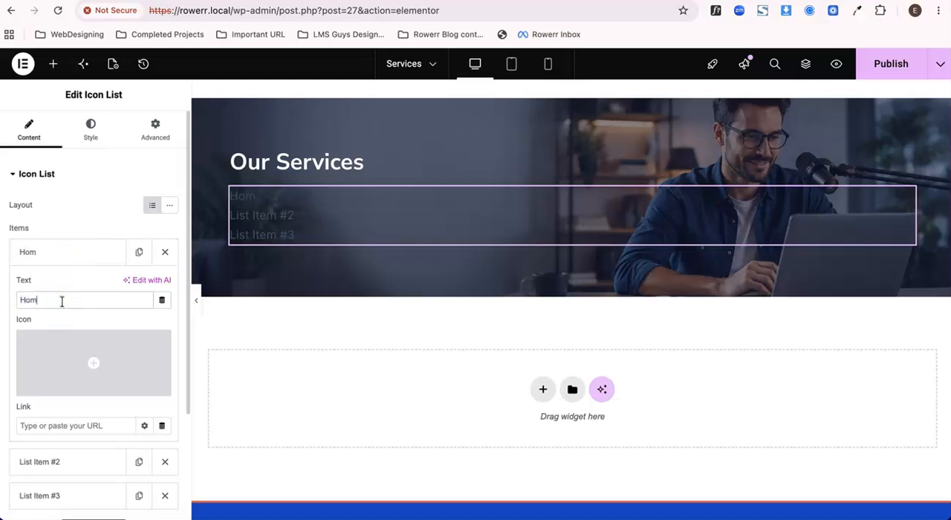
{"action": "left_click", "coordinate": [49, 253]}
{"action": "left_click", "coordinate": [47, 319]}
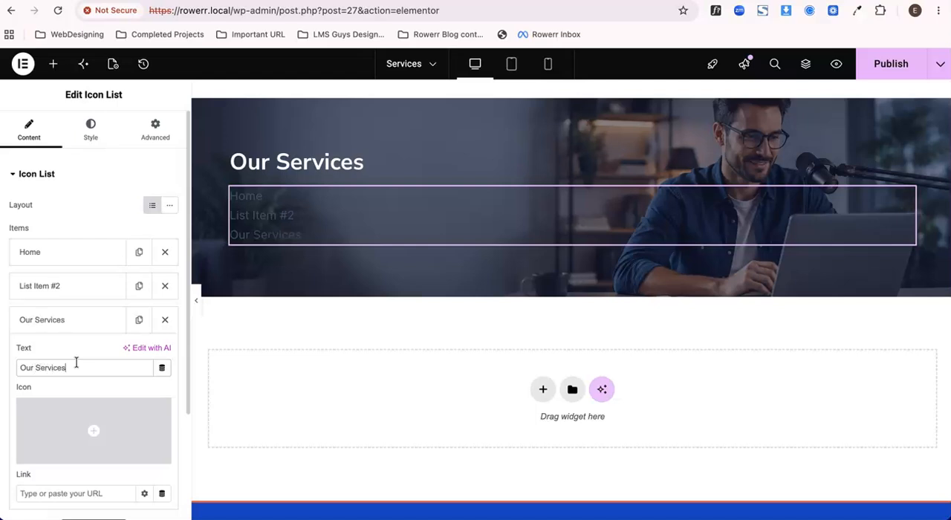
Clear the second list item's text and give it the Angle right icon from the icon library.
{"action": "left_click", "coordinate": [85, 287]}
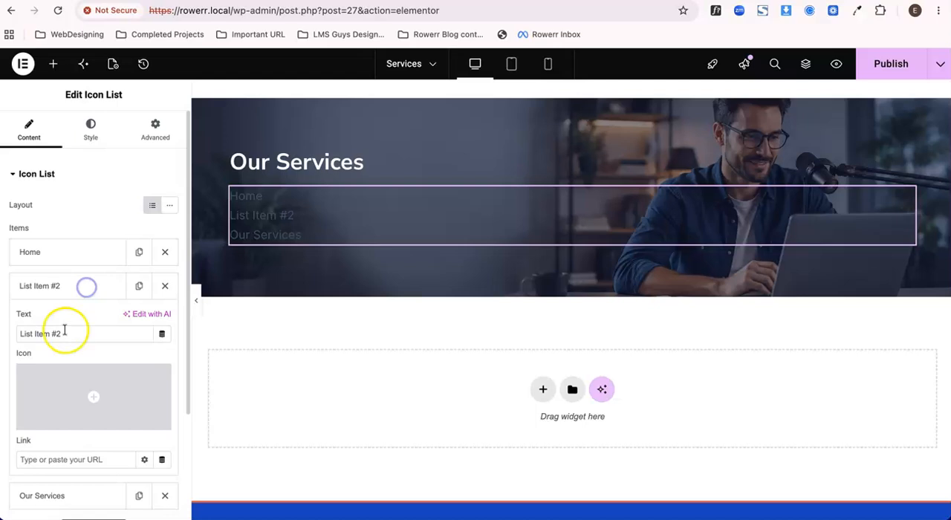
{"action": "key", "text": "BackSpace"}
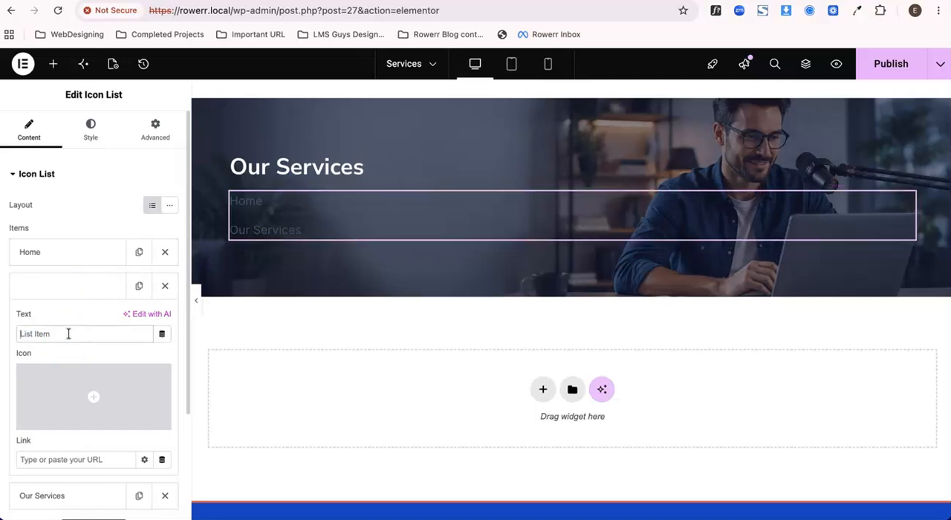
{"action": "left_click", "coordinate": [104, 399]}
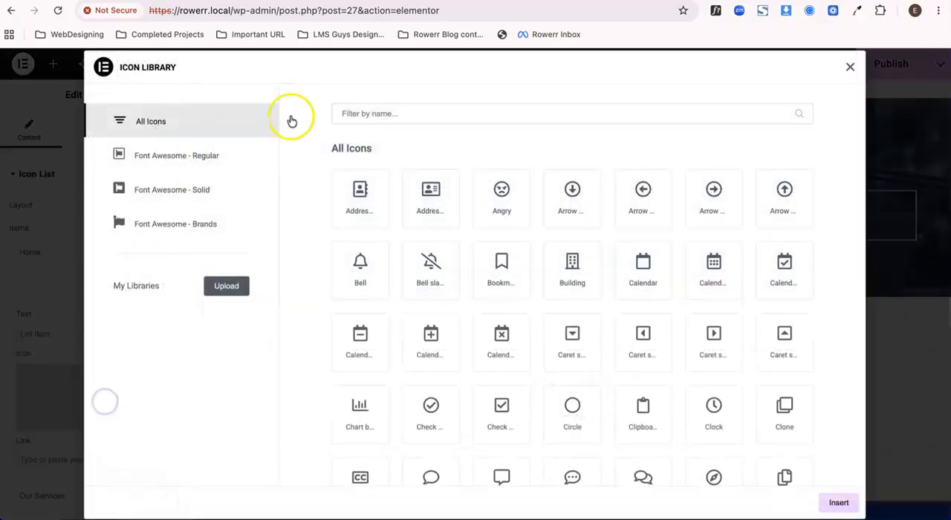
{"action": "left_click", "coordinate": [350, 113]}
{"action": "type", "text": "angle"}
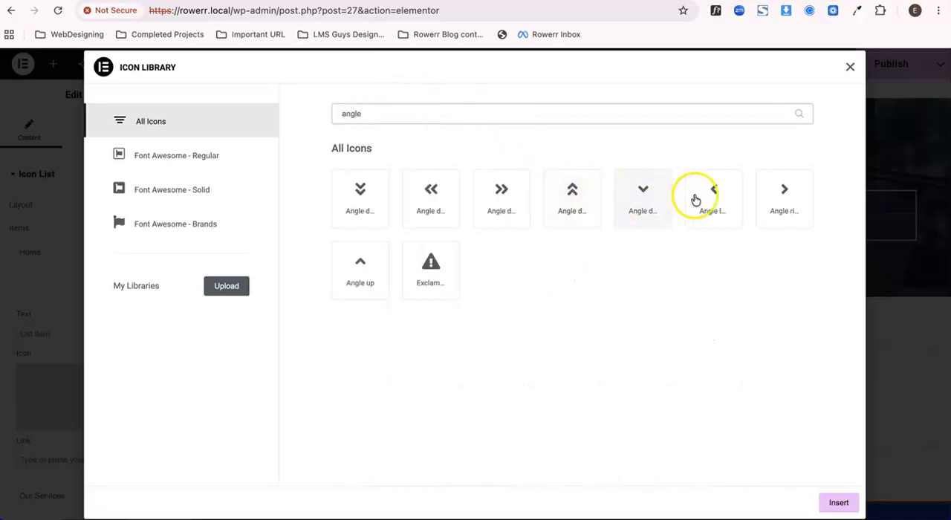
{"action": "left_click", "coordinate": [784, 194]}
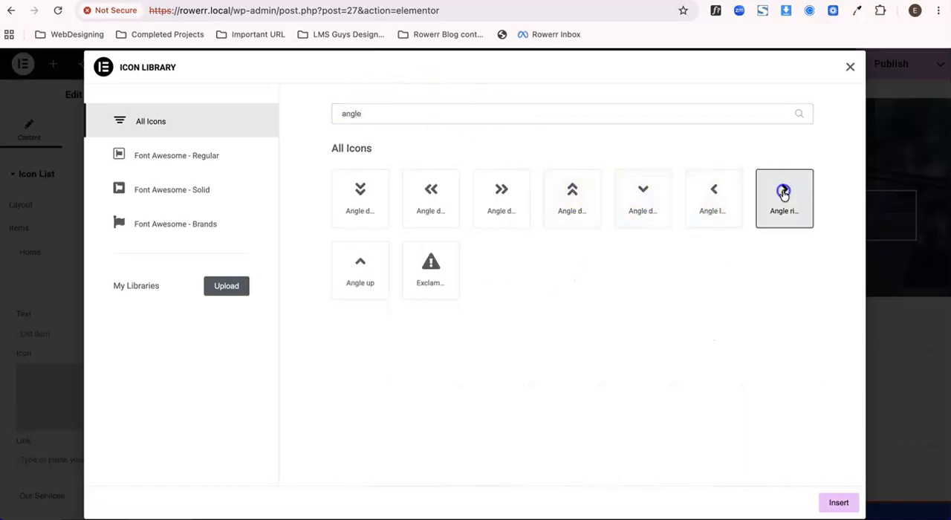
{"action": "left_click", "coordinate": [839, 503]}
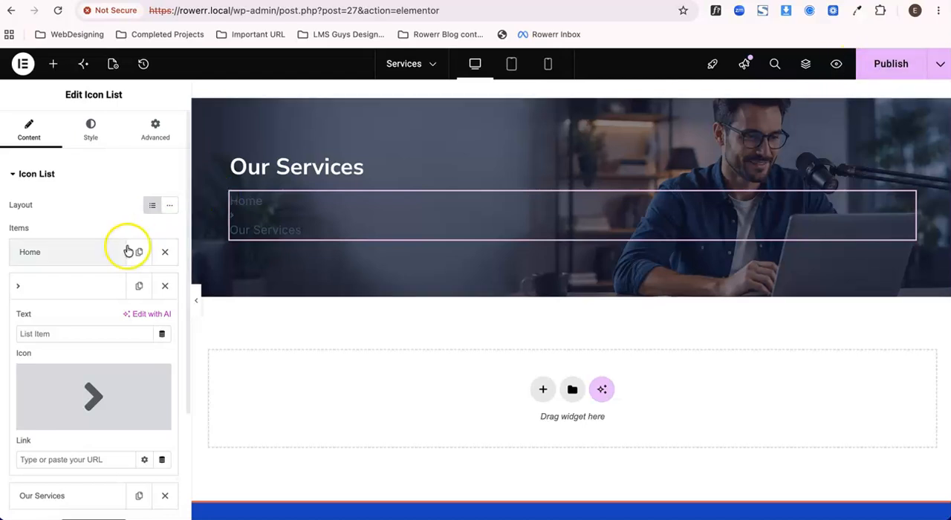
Set the icon list's icon color to the global Color 8 (#ffffff).
{"action": "left_click", "coordinate": [76, 143]}
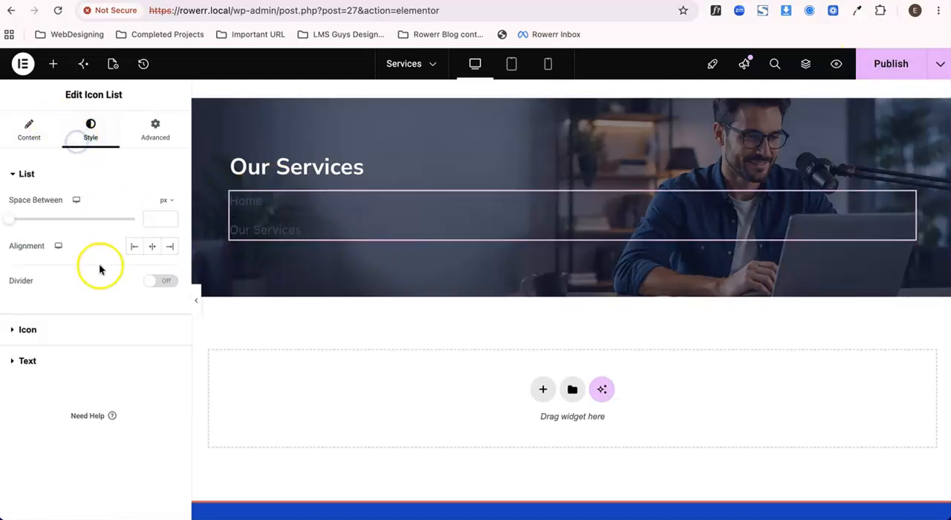
{"action": "left_click", "coordinate": [34, 330]}
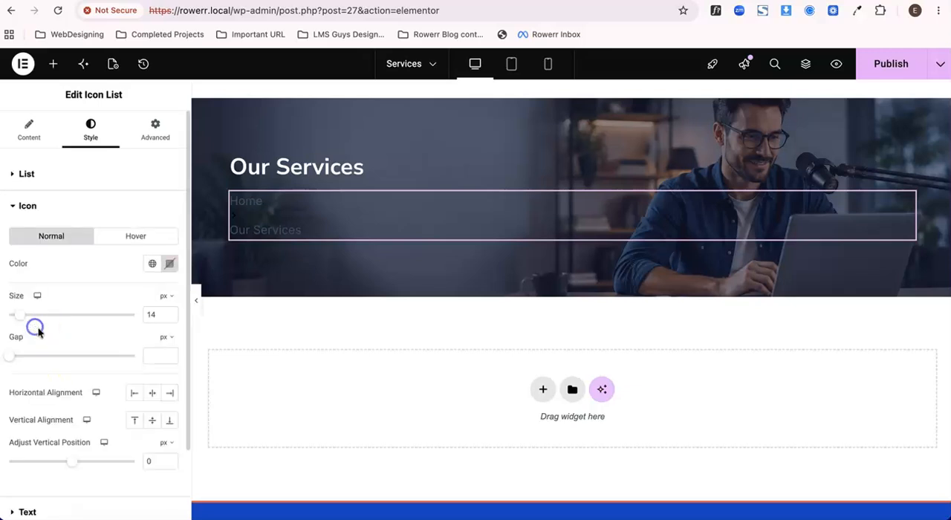
{"action": "scroll", "coordinate": [91, 446], "scroll_direction": "down", "scroll_amount": 2}
{"action": "left_click", "coordinate": [146, 186]}
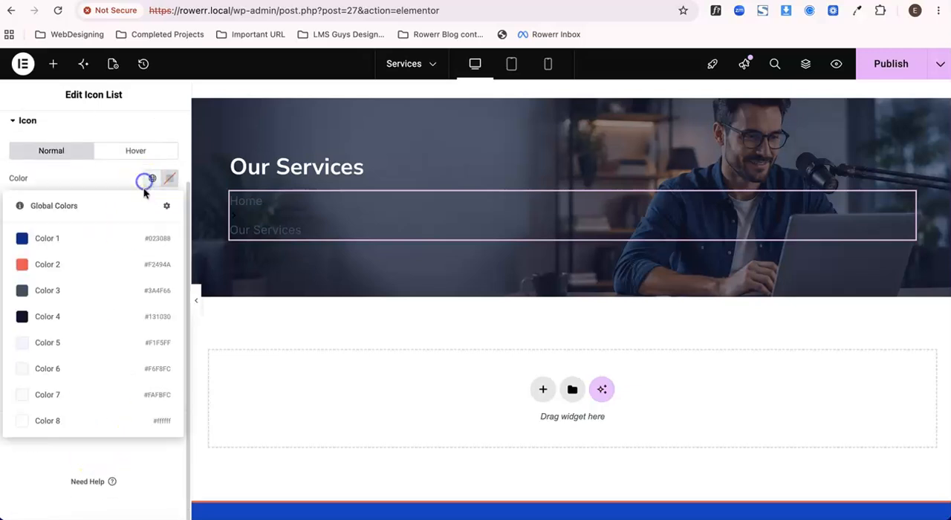
{"action": "left_click", "coordinate": [102, 425]}
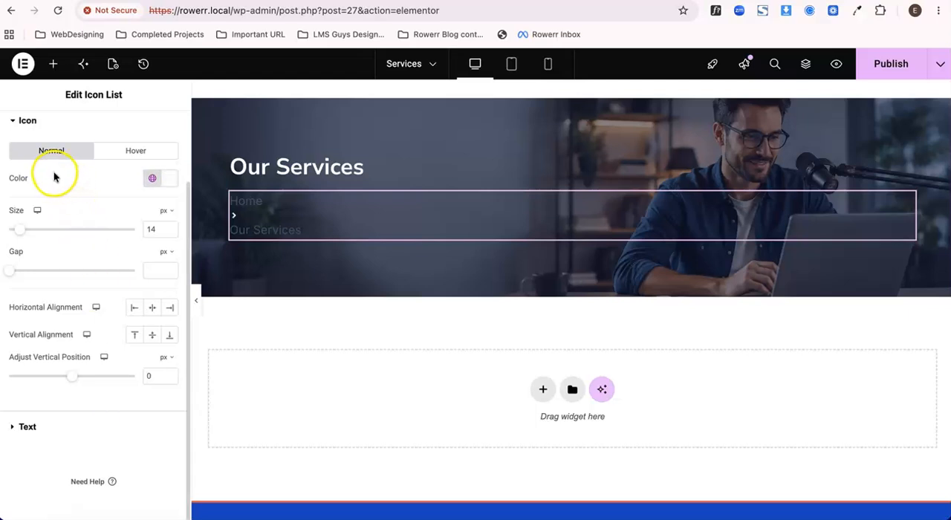
Set the icon list's text color to the global Color 8 (#ffffff).
{"action": "left_click", "coordinate": [49, 429]}
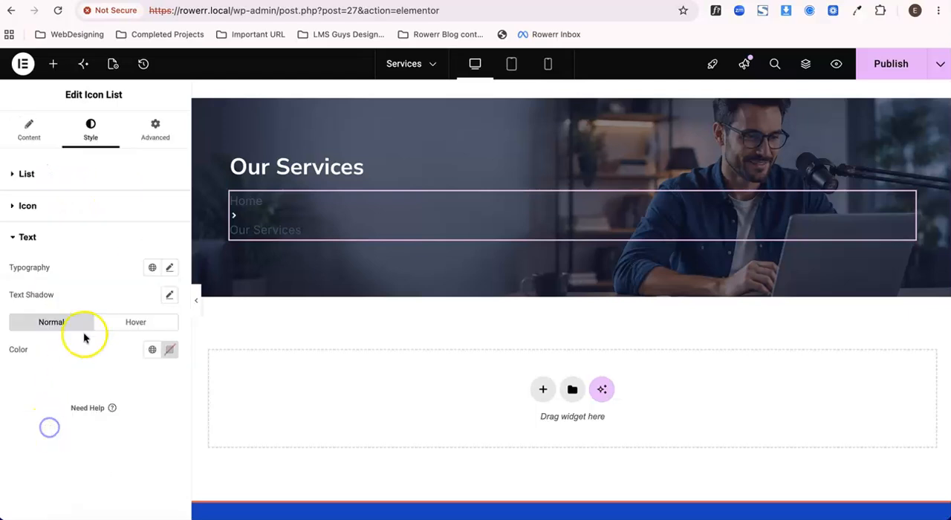
{"action": "left_click", "coordinate": [150, 352]}
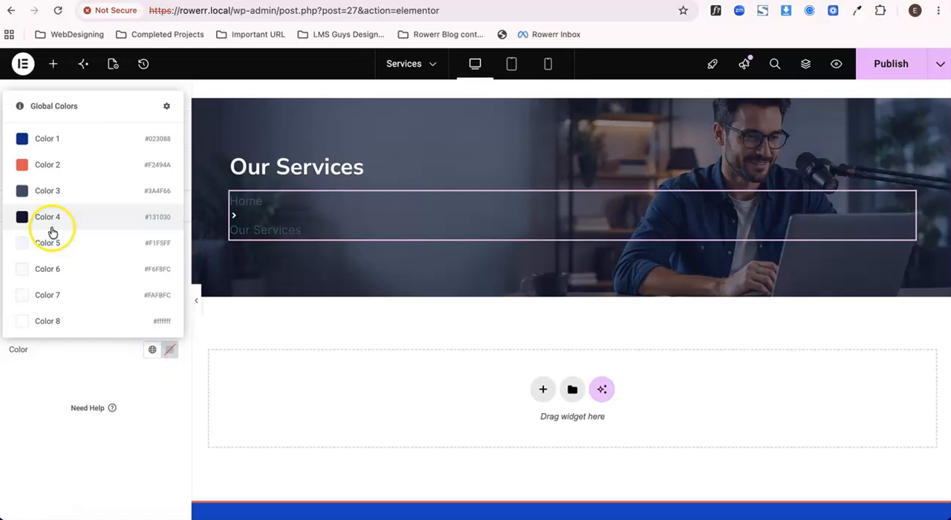
{"action": "left_click", "coordinate": [59, 320]}
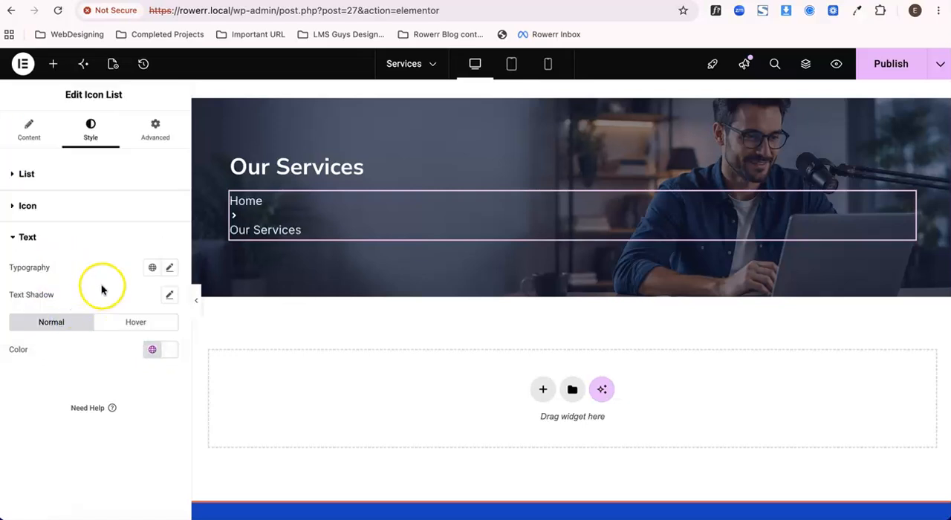
Set the icon list's text weight to 600 (Semi Bold).
{"action": "left_click", "coordinate": [169, 267]}
{"action": "scroll", "coordinate": [159, 333], "scroll_direction": "down", "scroll_amount": 1}
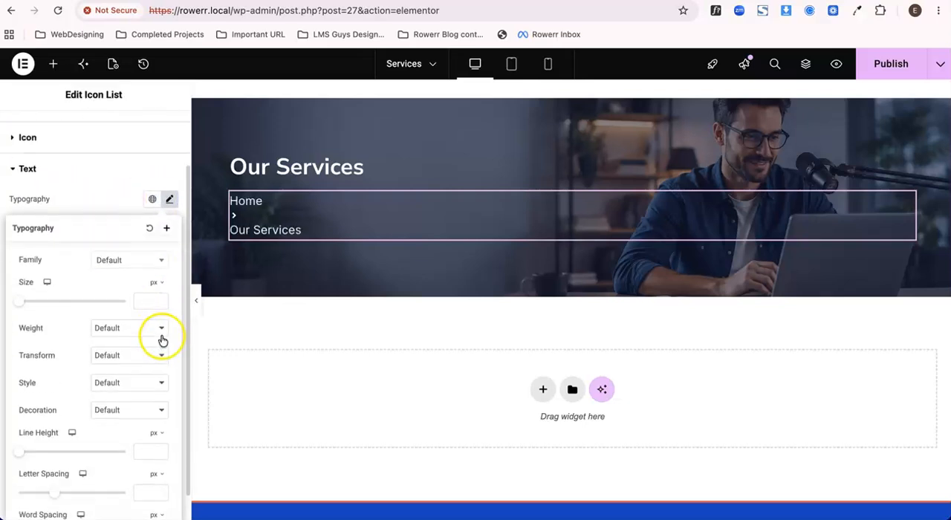
{"action": "scroll", "coordinate": [163, 340], "scroll_direction": "down", "scroll_amount": 1}
{"action": "left_click", "coordinate": [135, 299]}
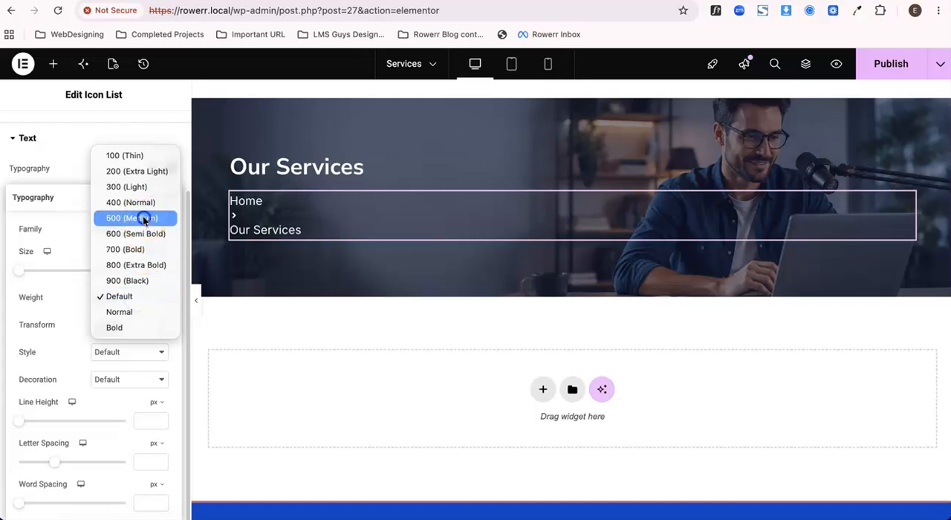
{"action": "left_click", "coordinate": [143, 219]}
{"action": "left_click", "coordinate": [123, 296]}
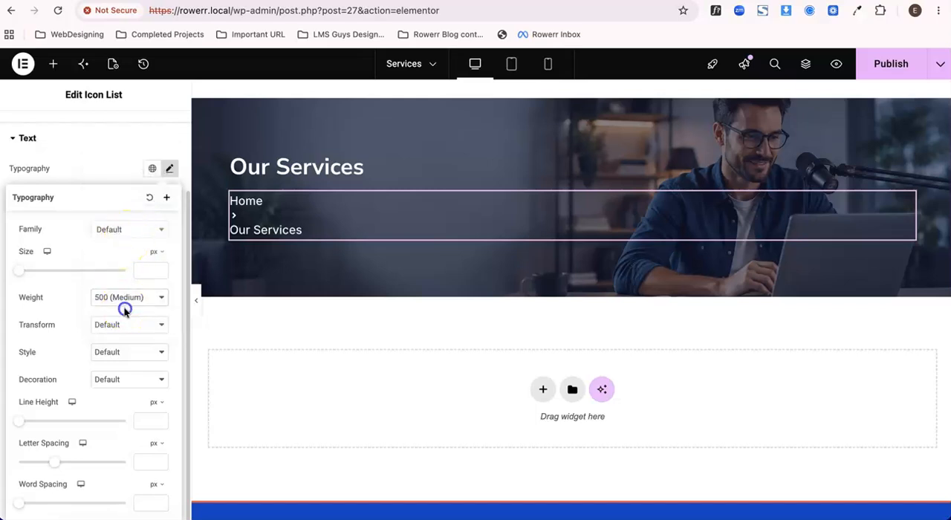
{"action": "left_click", "coordinate": [122, 344]}
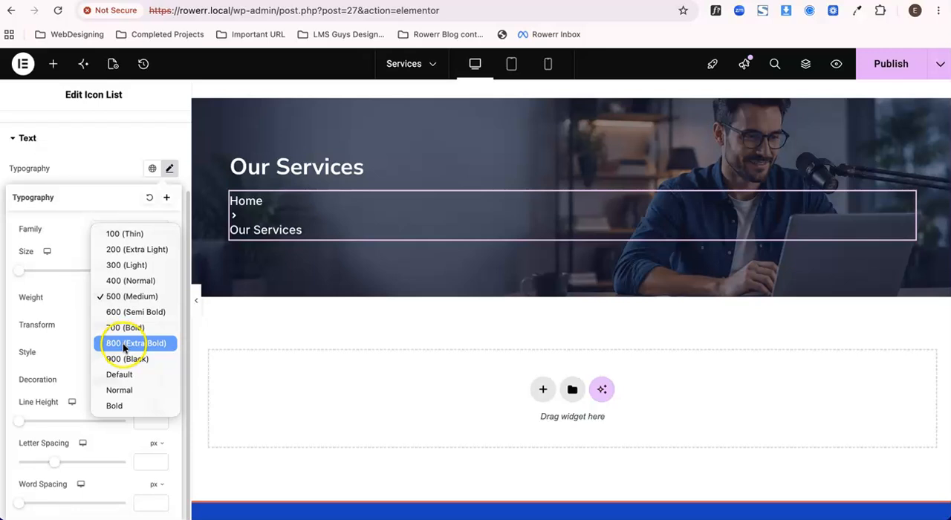
{"action": "left_click", "coordinate": [128, 311]}
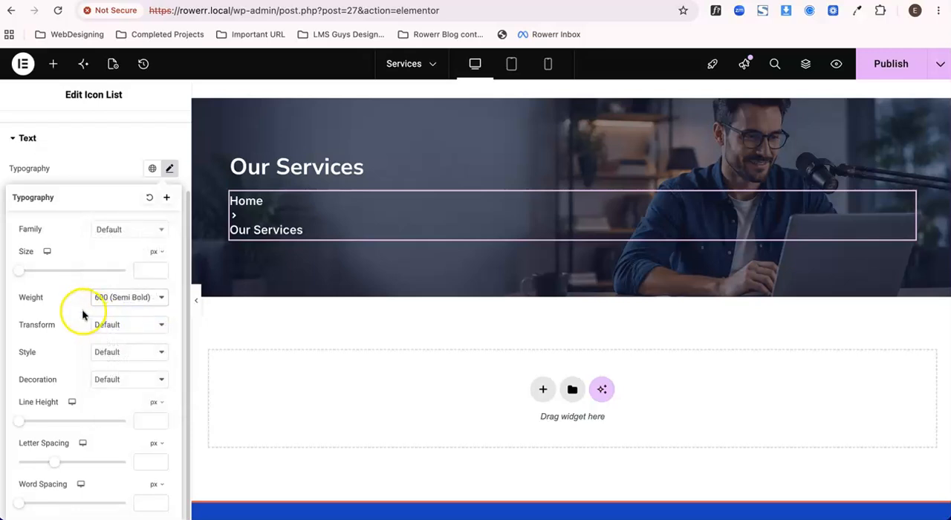
{"action": "left_click", "coordinate": [119, 154]}
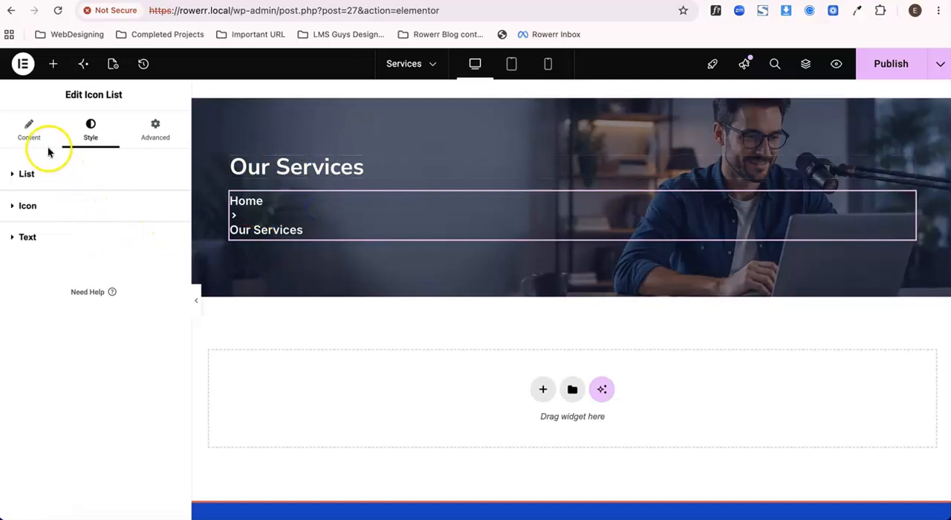
Lay out the icon list inline with 4 px between items, and check it on the live preview.
{"action": "left_click", "coordinate": [29, 128]}
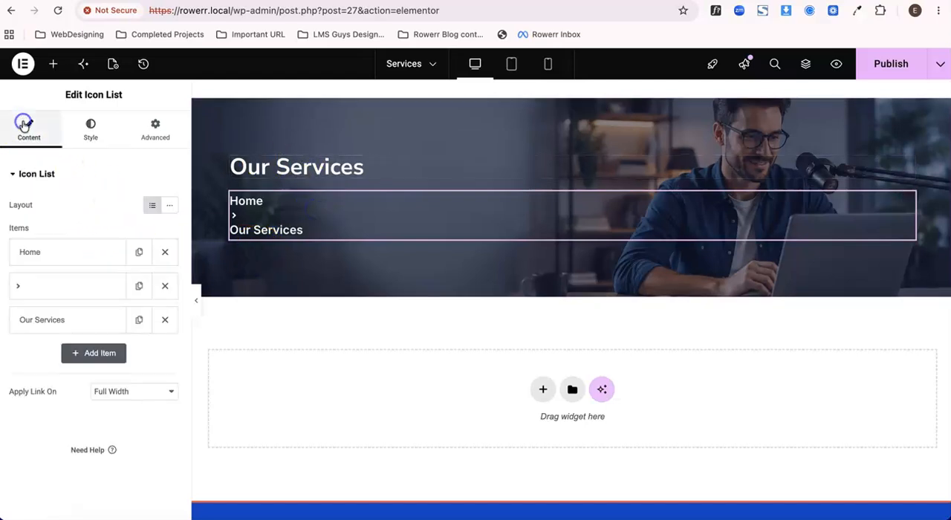
{"action": "left_click", "coordinate": [171, 209]}
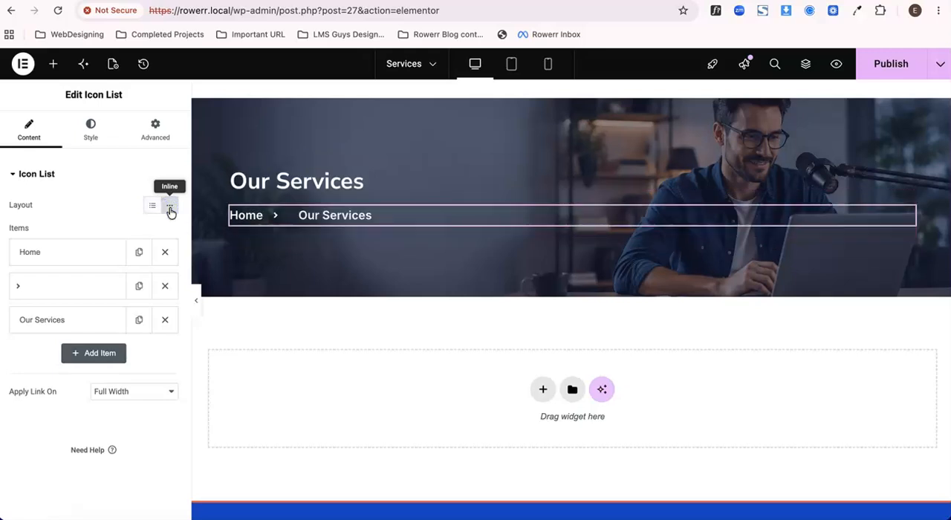
{"action": "left_click", "coordinate": [87, 128]}
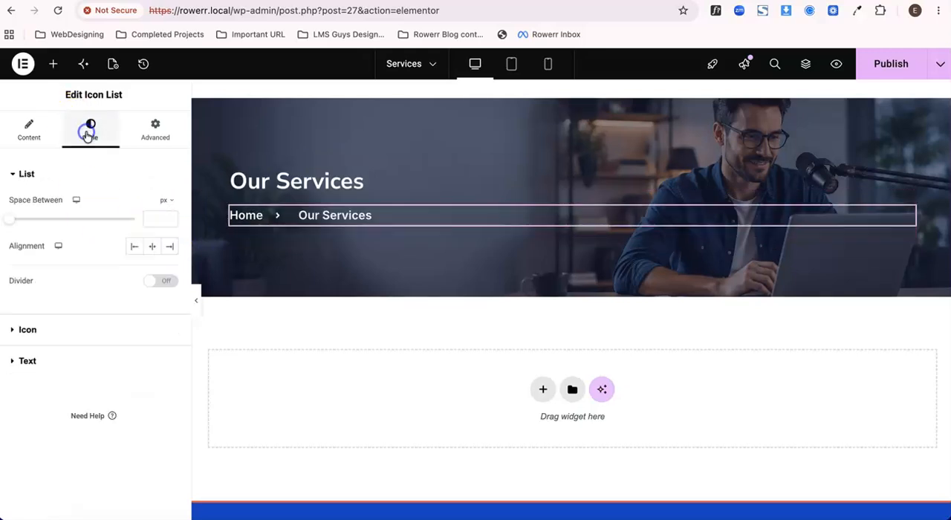
{"action": "left_click_drag", "start_coordinate": [10, 222], "coordinate": [23, 225]}
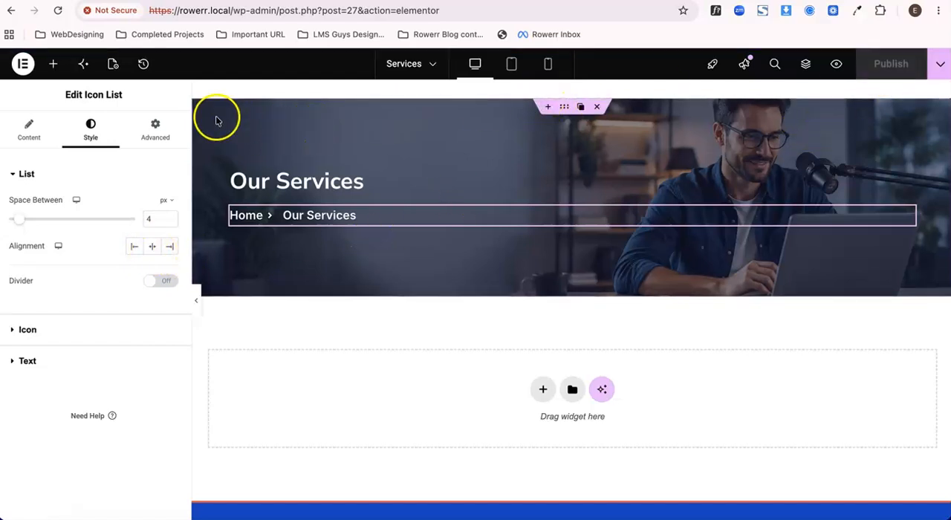
{"action": "left_click", "coordinate": [297, 1]}
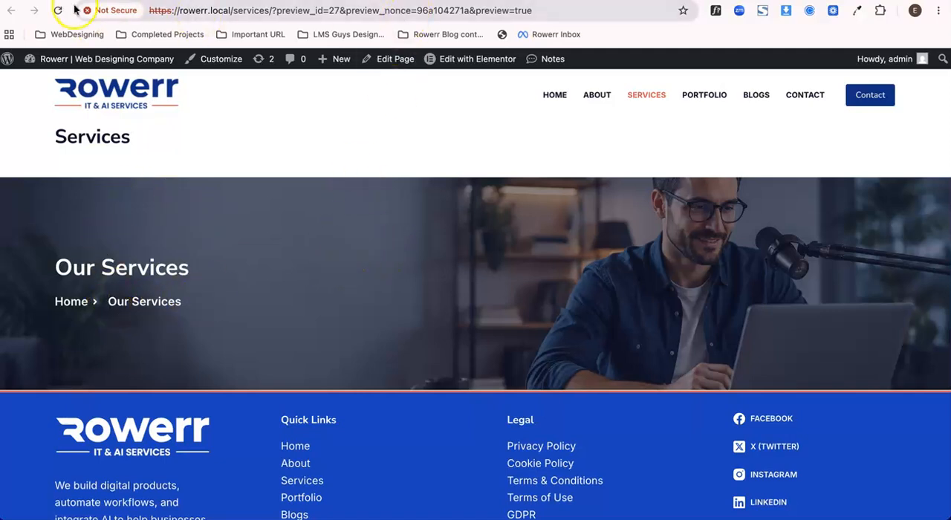
{"action": "left_click", "coordinate": [186, 0]}
Set the "Our Services" heading's font size to 45 px and publish the page.
{"action": "left_click", "coordinate": [291, 182]}
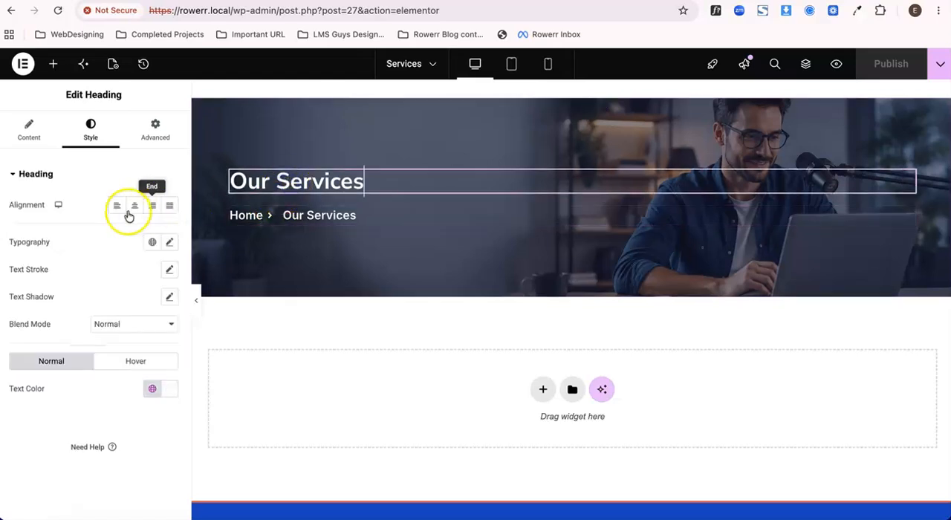
{"action": "left_click", "coordinate": [86, 141]}
{"action": "left_click", "coordinate": [169, 242]}
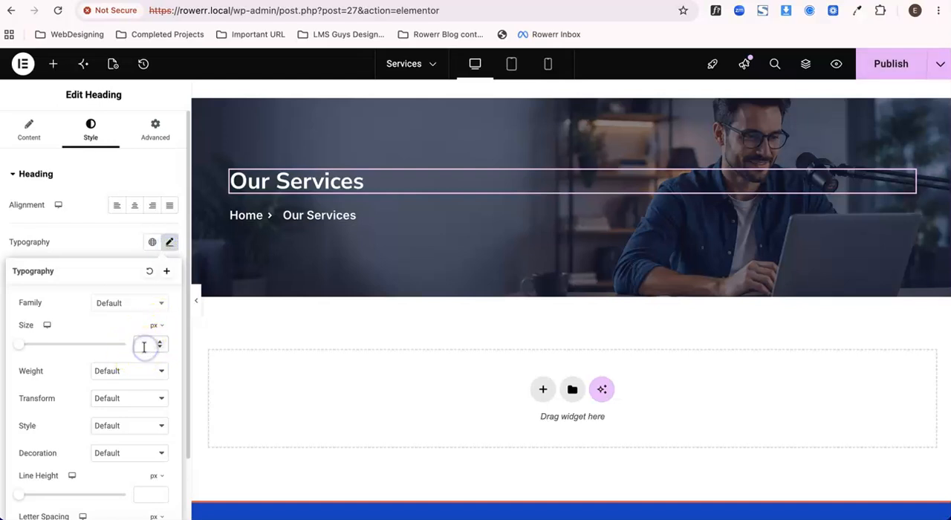
{"action": "type", "text": "45"}
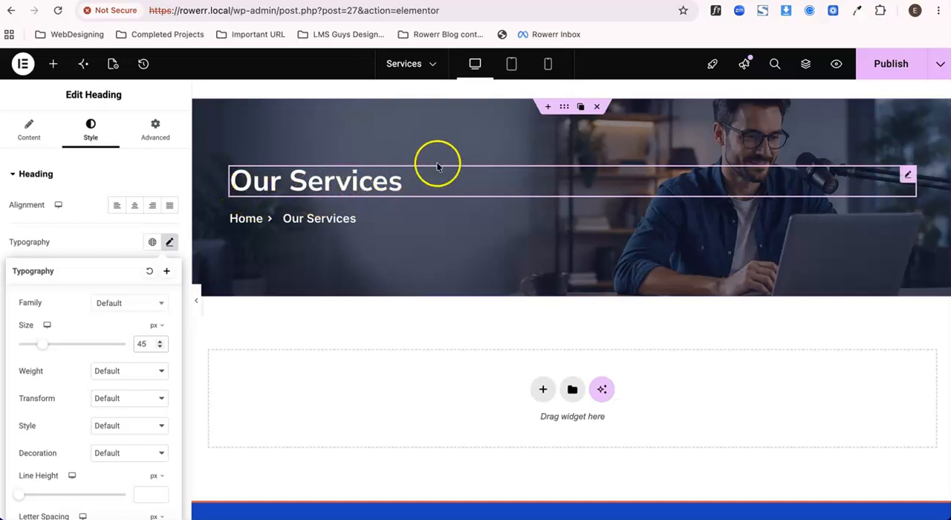
{"action": "left_click", "coordinate": [886, 67]}
{"action": "scroll", "coordinate": [428, 304], "scroll_direction": "down", "scroll_amount": 1}
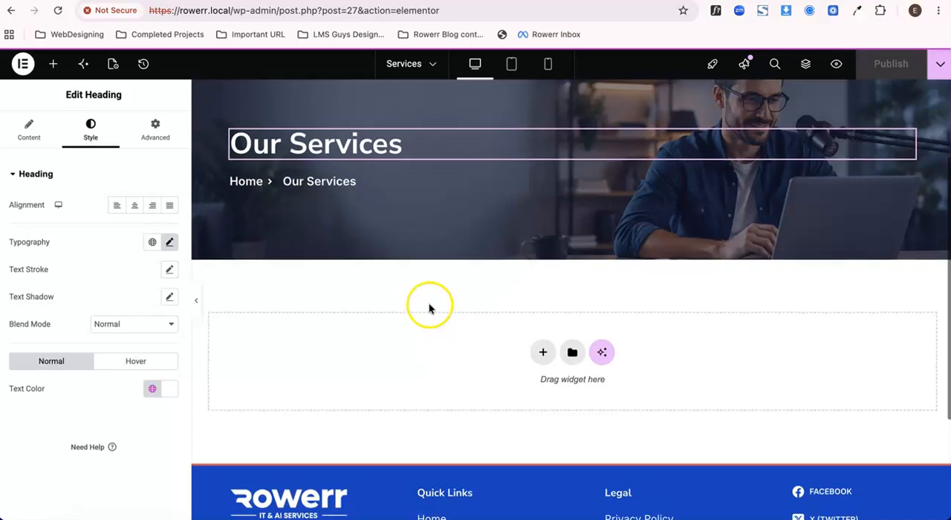
{"action": "scroll", "coordinate": [429, 303], "scroll_direction": "down", "scroll_amount": 2}
{"action": "left_click", "coordinate": [542, 295]}
{"action": "left_click", "coordinate": [513, 333]}
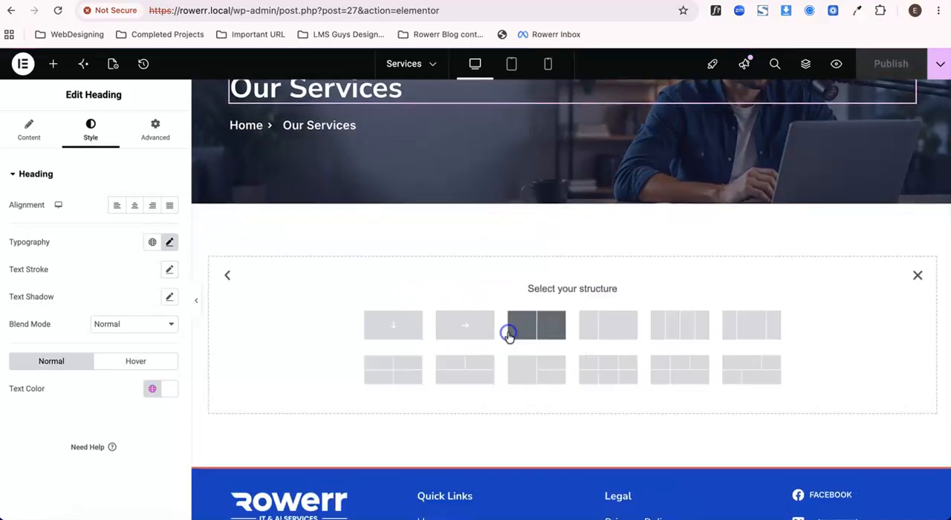
{"action": "left_click", "coordinate": [394, 327]}
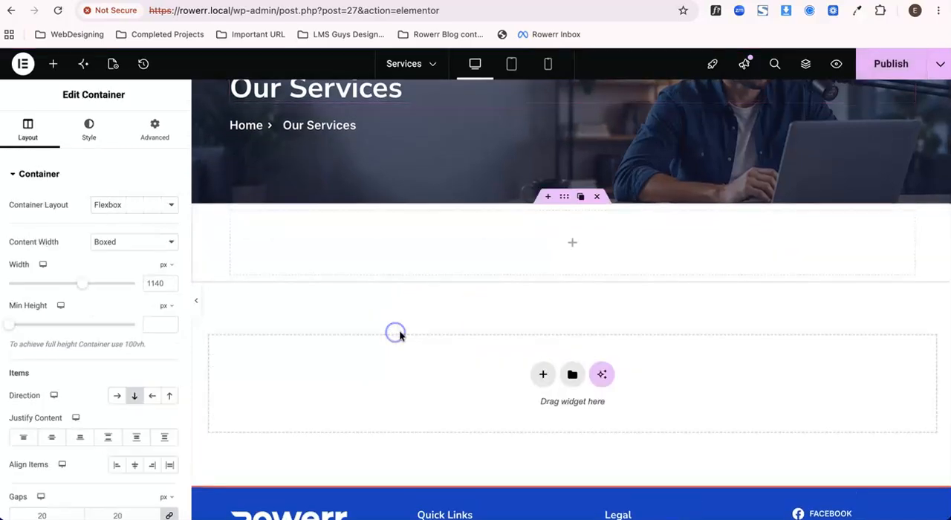
{"action": "left_click", "coordinate": [596, 199]}
Publish the page again and check the hero section on the live preview before returning to the editor.
{"action": "left_click", "coordinate": [892, 64]}
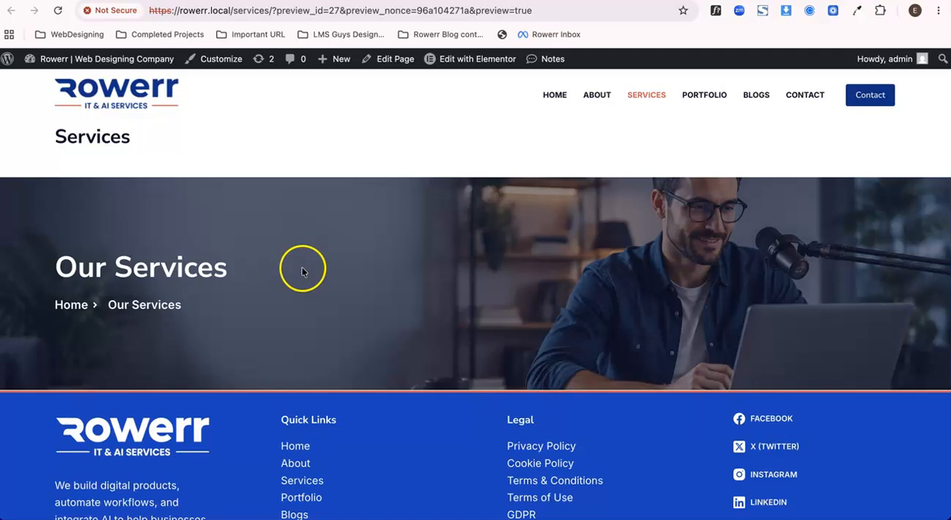
{"action": "left_click", "coordinate": [477, 59]}
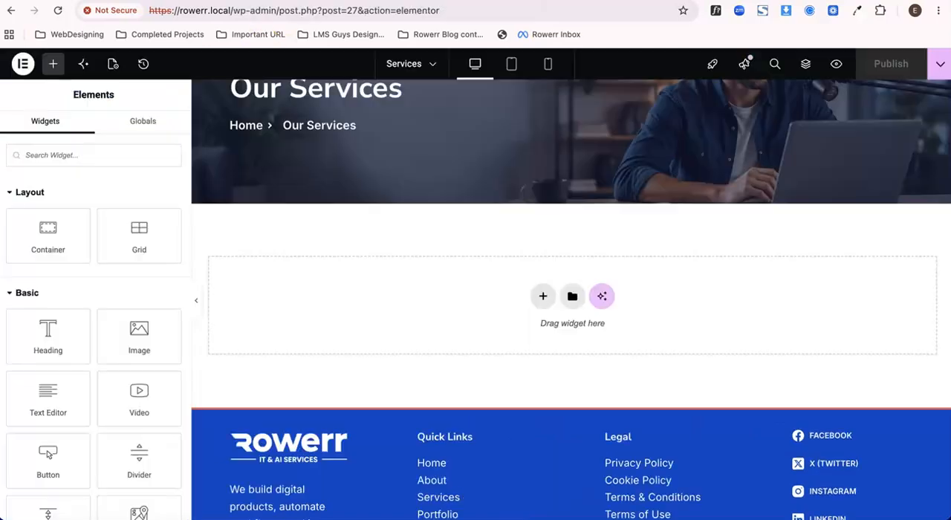
Open the site's Home page and examine its "Our Services" section of service cards.
{"action": "scroll", "coordinate": [290, 174], "scroll_direction": "down", "scroll_amount": 1}
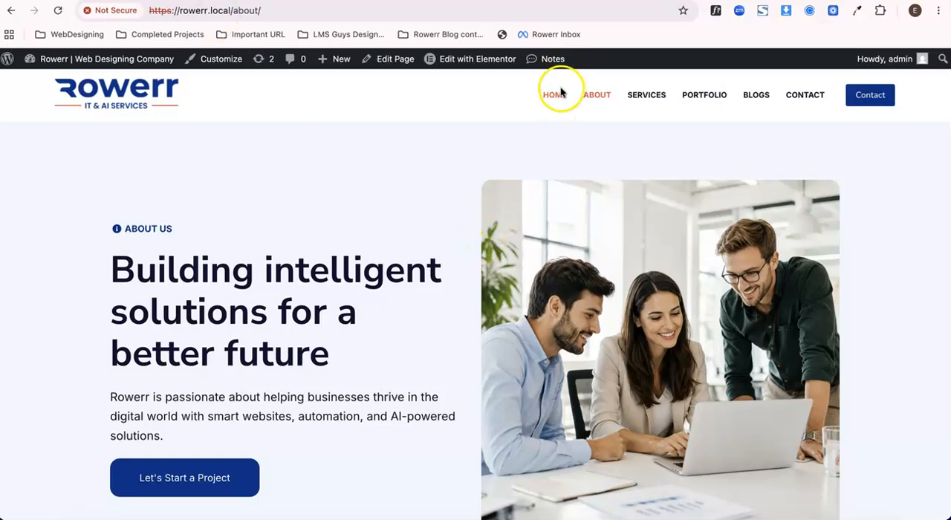
{"action": "left_click", "coordinate": [556, 94]}
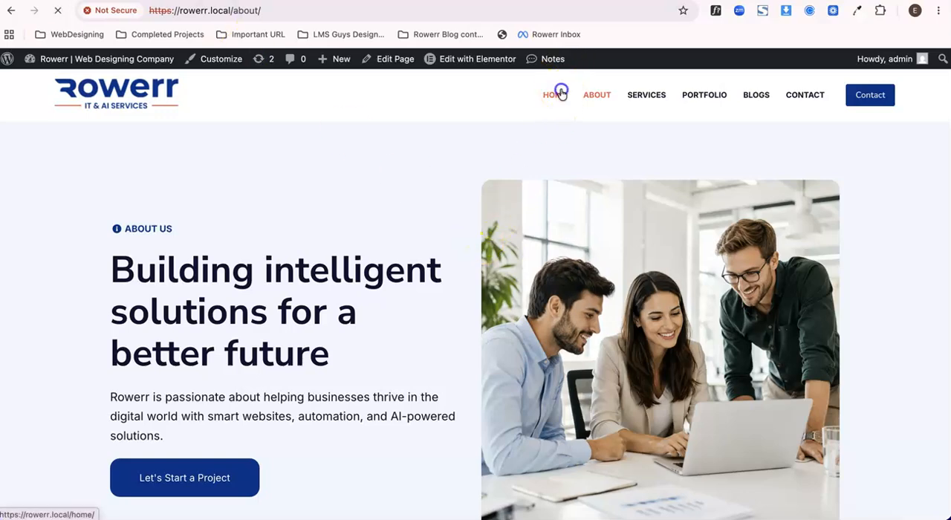
{"action": "scroll", "coordinate": [446, 233], "scroll_direction": "down", "scroll_amount": 10}
{"action": "scroll", "coordinate": [448, 237], "scroll_direction": "down", "scroll_amount": 4}
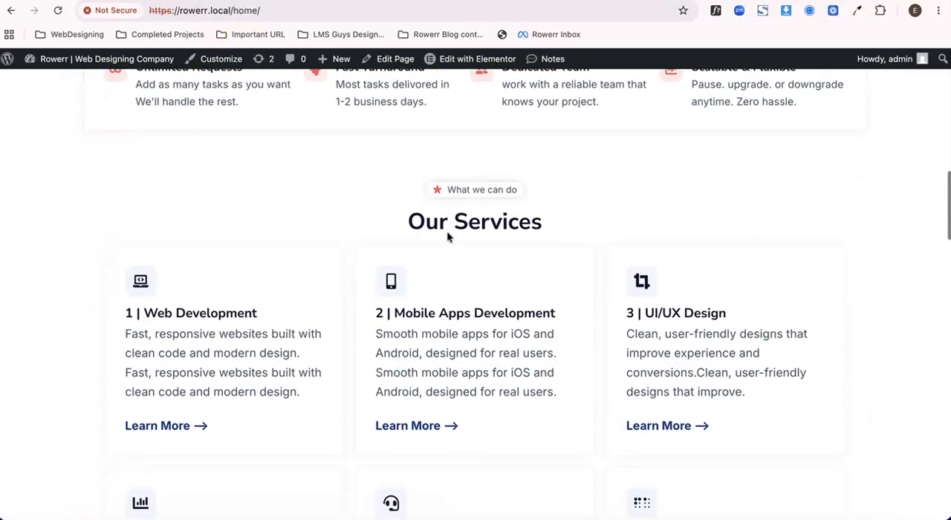
Open the Home page in the Elementor editor and copy its whole "Our Services" container.
{"action": "scroll", "coordinate": [413, 353], "scroll_direction": "up", "scroll_amount": 8}
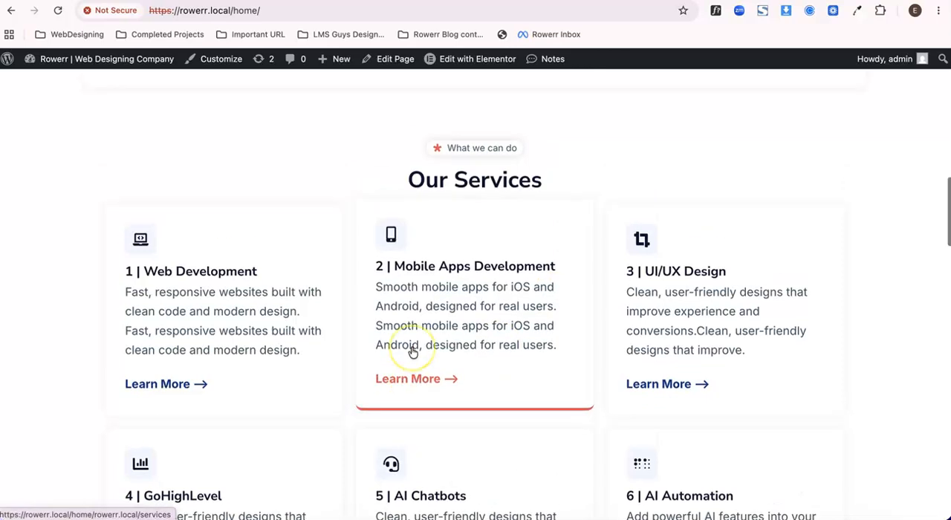
{"action": "scroll", "coordinate": [411, 168], "scroll_direction": "up", "scroll_amount": 3}
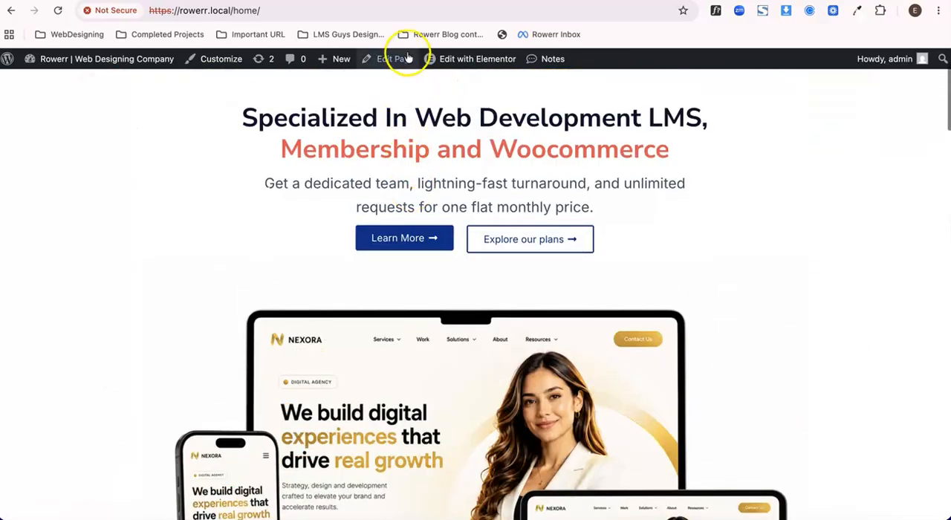
{"action": "left_click", "coordinate": [459, 59]}
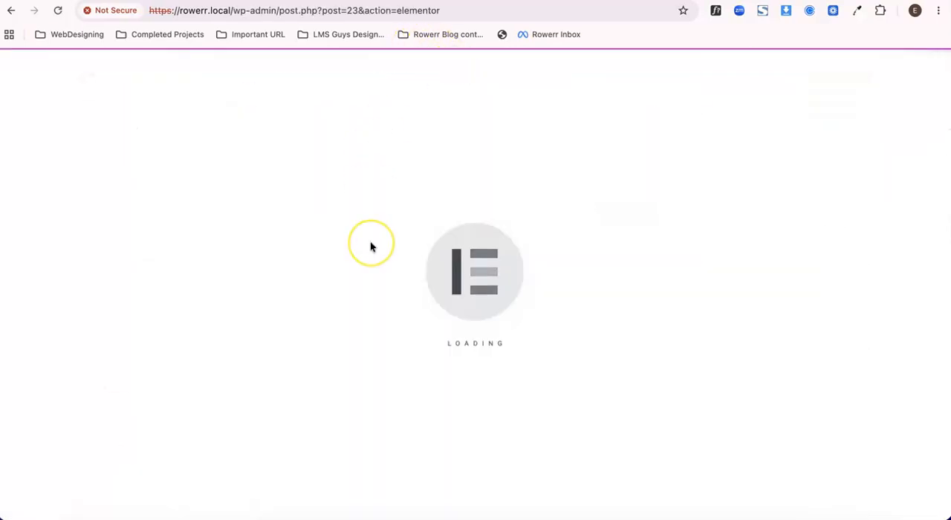
{"action": "scroll", "coordinate": [372, 246], "scroll_direction": "down", "scroll_amount": 2}
{"action": "scroll", "coordinate": [370, 241], "scroll_direction": "up", "scroll_amount": 2}
{"action": "scroll", "coordinate": [370, 242], "scroll_direction": "down", "scroll_amount": 12}
{"action": "scroll", "coordinate": [448, 221], "scroll_direction": "down", "scroll_amount": 3}
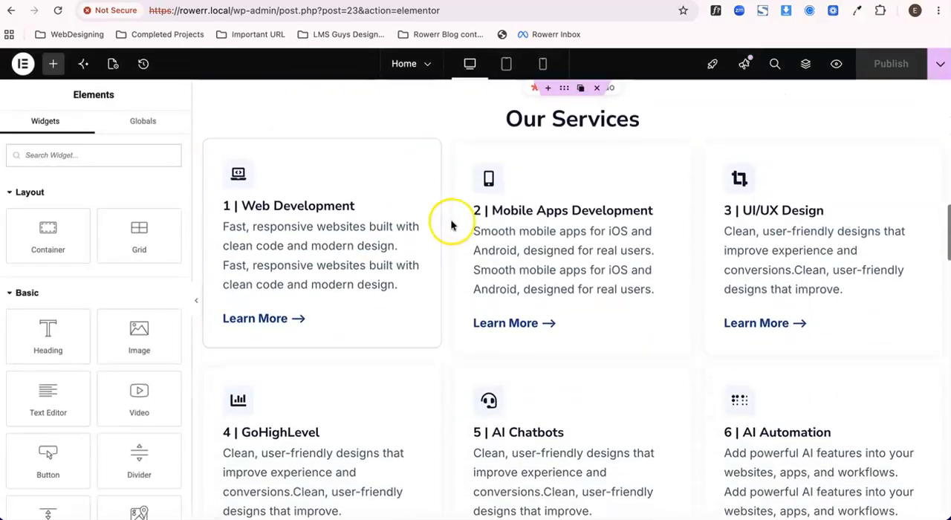
{"action": "scroll", "coordinate": [452, 221], "scroll_direction": "up", "scroll_amount": 3}
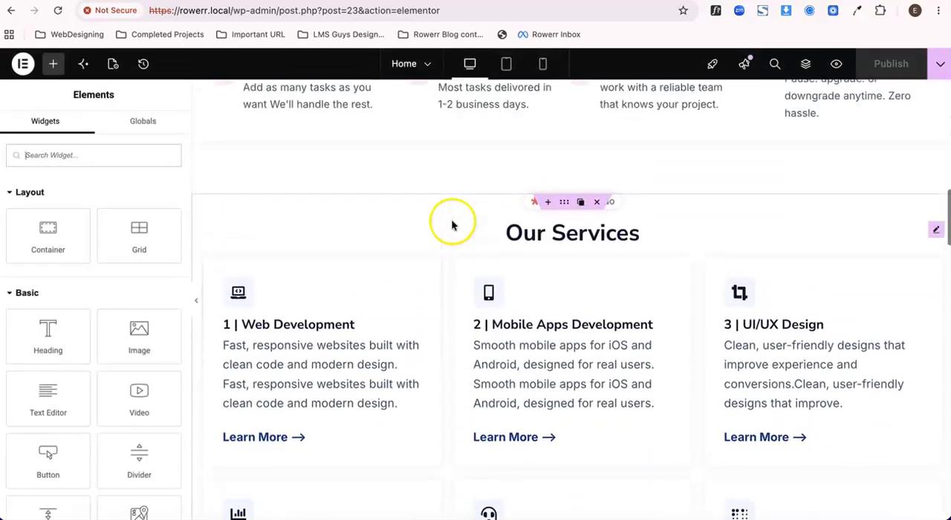
{"action": "right_click", "coordinate": [566, 190]}
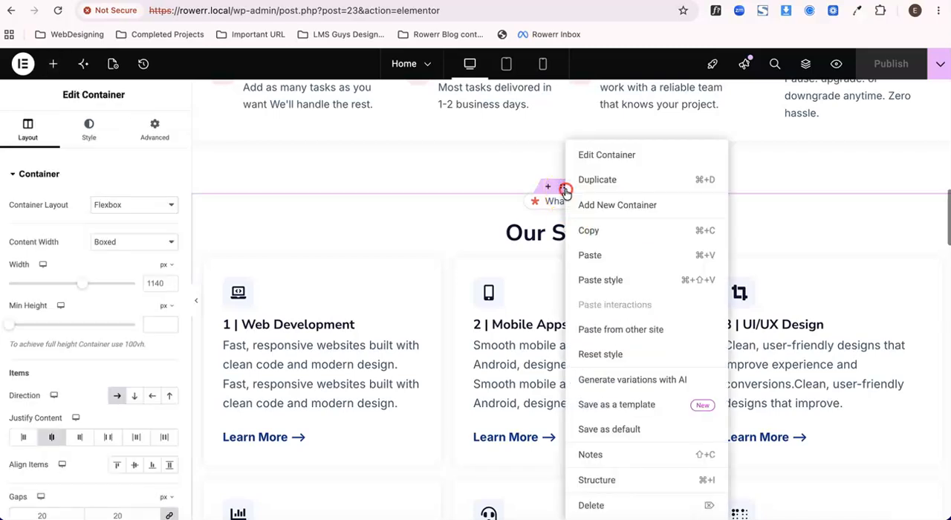
{"action": "left_click", "coordinate": [589, 234]}
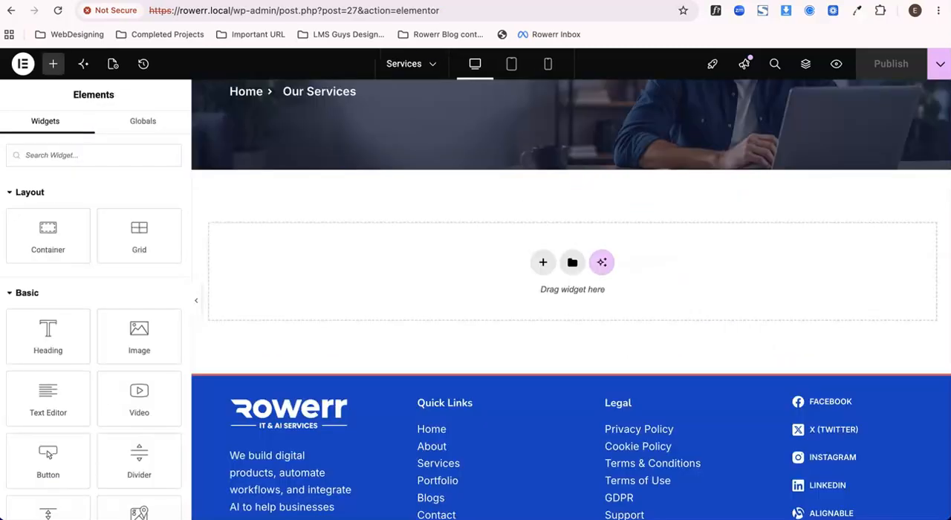
Paste the copied container below the hero section of the Services page and publish the page.
{"action": "right_click", "coordinate": [377, 243]}
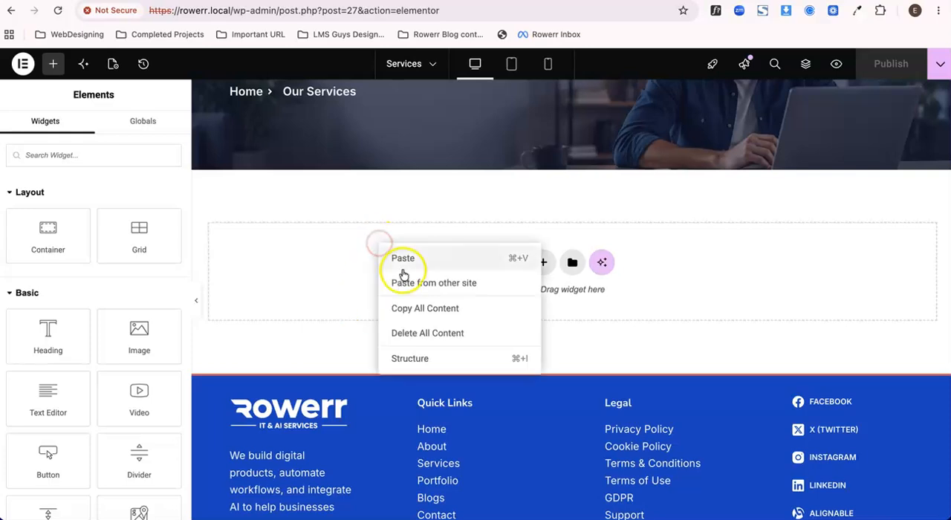
{"action": "left_click", "coordinate": [406, 265]}
{"action": "left_click", "coordinate": [885, 62]}
Check the pasted services section against the hero on the live preview of the Services page.
{"action": "left_click", "coordinate": [359, 2]}
{"action": "scroll", "coordinate": [346, 280], "scroll_direction": "down", "scroll_amount": 8}
{"action": "scroll", "coordinate": [346, 280], "scroll_direction": "up", "scroll_amount": 6}
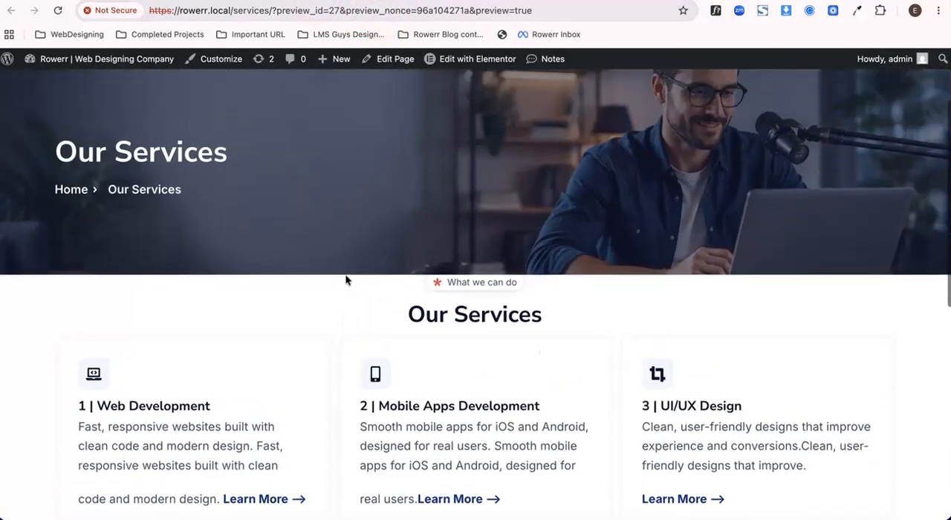
{"action": "scroll", "coordinate": [345, 280], "scroll_direction": "up", "scroll_amount": 1}
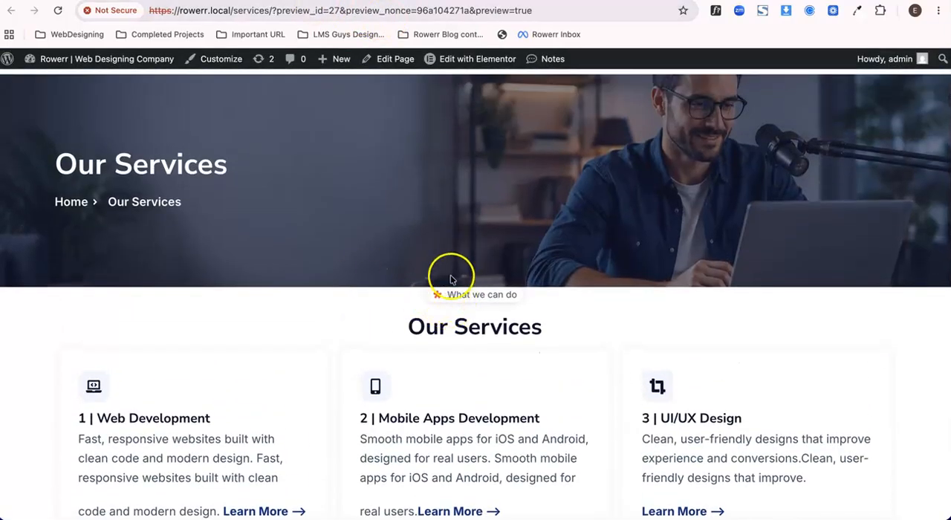
Set the pasted services container's top padding to 80 px and publish the change.
{"action": "left_click", "coordinate": [249, 1]}
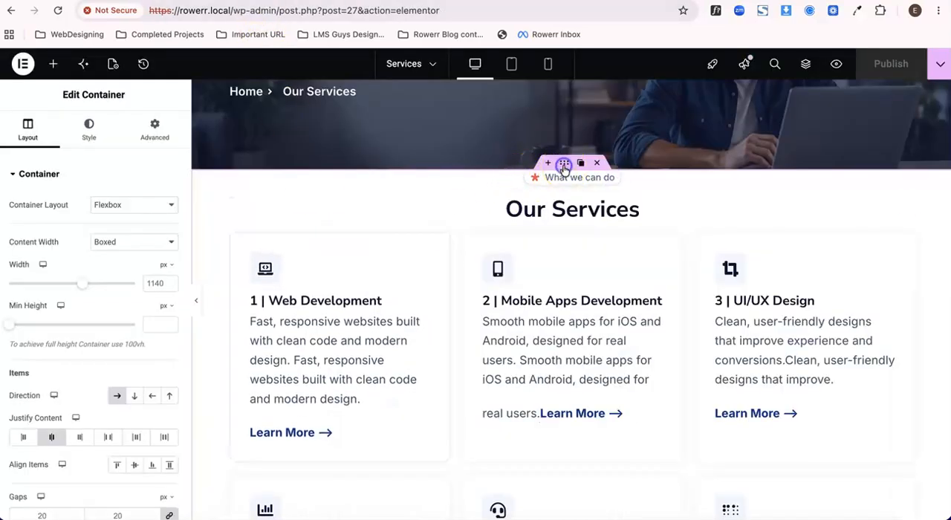
{"action": "left_click", "coordinate": [149, 127]}
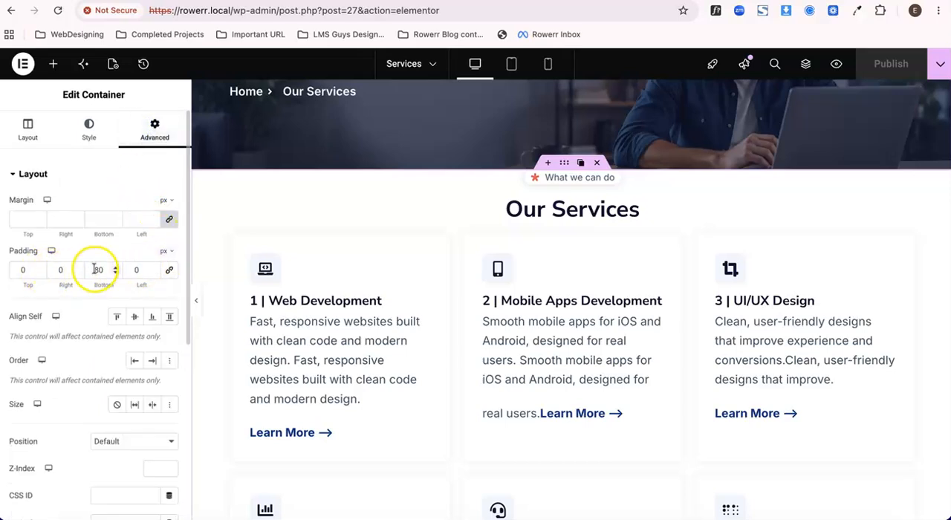
{"action": "left_click_drag", "start_coordinate": [96, 270], "coordinate": [54, 278]}
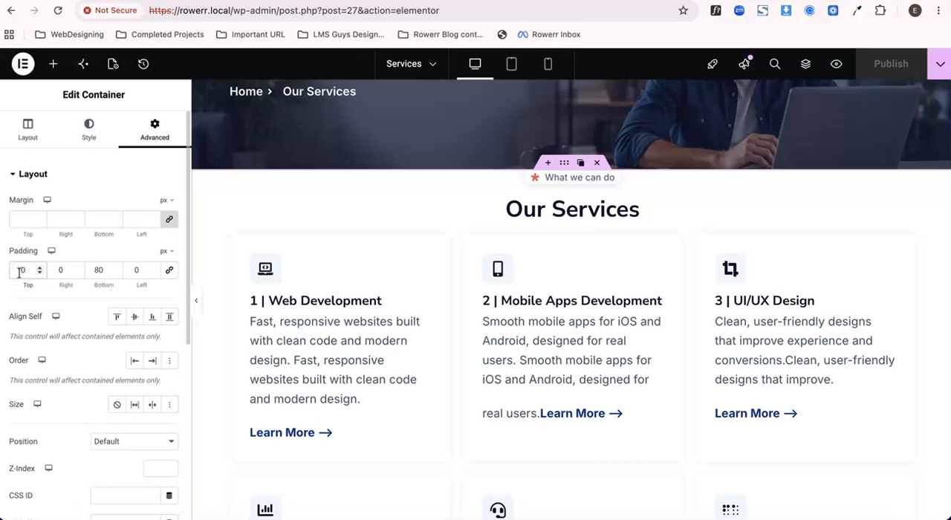
{"action": "type", "text": "8"}
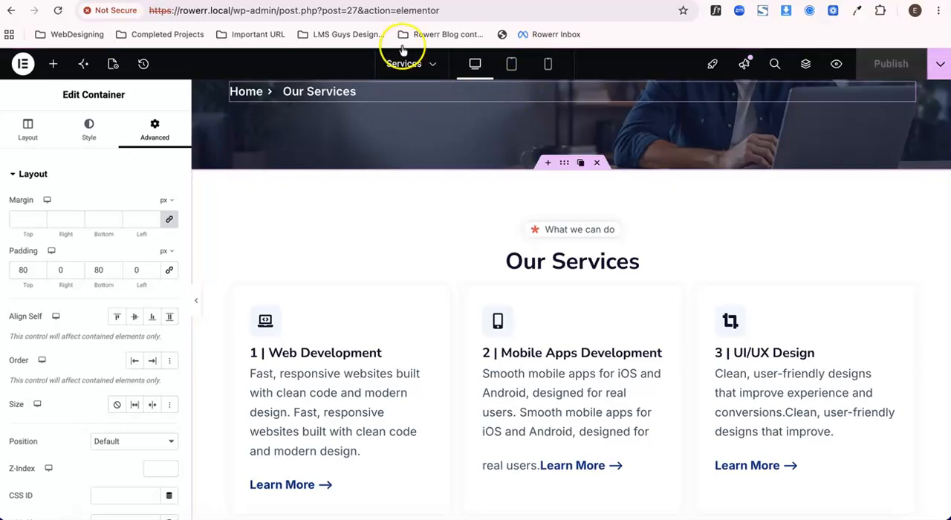
Examine the live preview of the Services page, from the service cards up to the page title above the hero.
{"action": "left_click", "coordinate": [320, 1]}
{"action": "scroll", "coordinate": [324, 330], "scroll_direction": "down", "scroll_amount": 10}
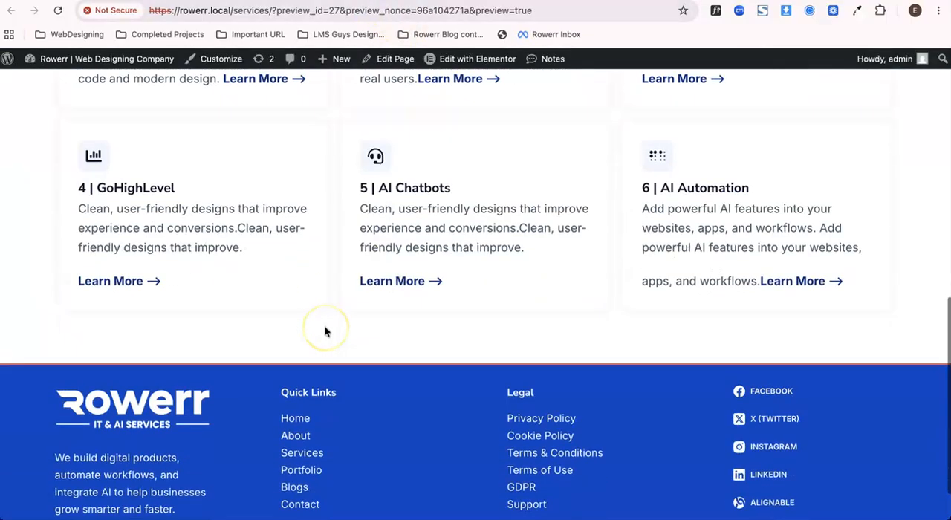
{"action": "scroll", "coordinate": [325, 330], "scroll_direction": "up", "scroll_amount": 5}
{"action": "scroll", "coordinate": [325, 330], "scroll_direction": "up", "scroll_amount": 3}
{"action": "scroll", "coordinate": [325, 330], "scroll_direction": "down", "scroll_amount": 6}
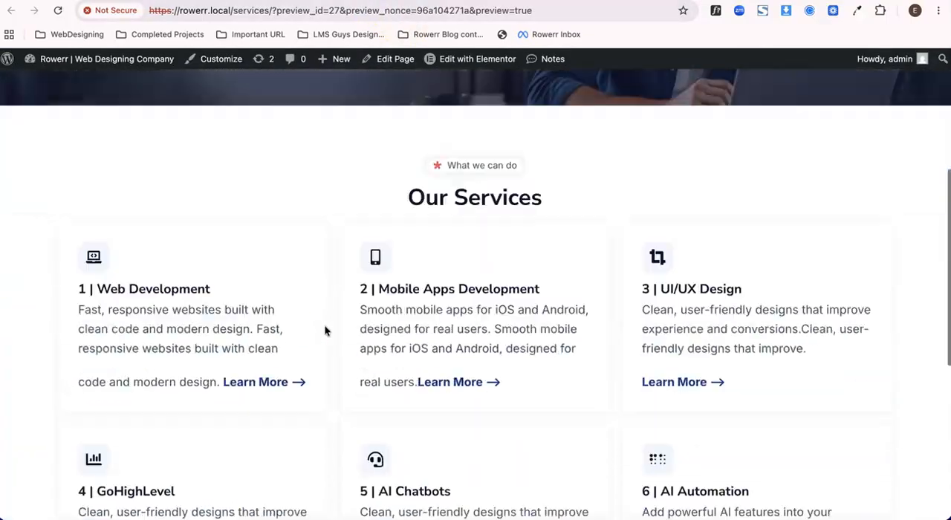
{"action": "scroll", "coordinate": [325, 330], "scroll_direction": "up", "scroll_amount": 10}
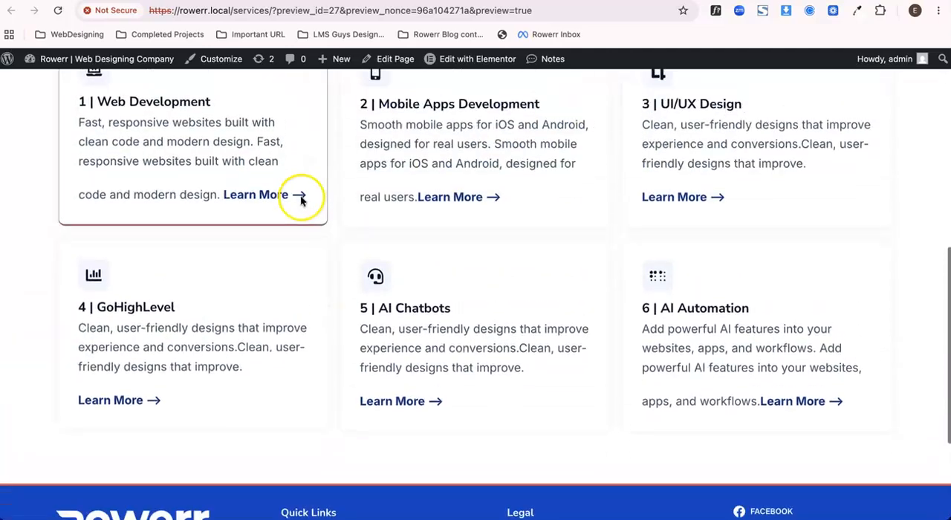
{"action": "scroll", "coordinate": [198, 146], "scroll_direction": "up", "scroll_amount": 1}
{"action": "scroll", "coordinate": [565, 167], "scroll_direction": "down", "scroll_amount": 1}
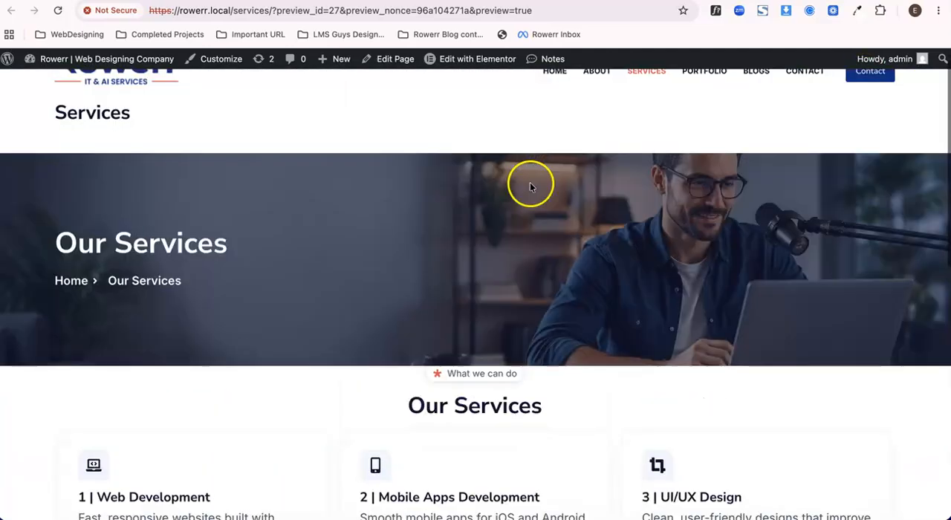
{"action": "scroll", "coordinate": [505, 185], "scroll_direction": "up", "scroll_amount": 1}
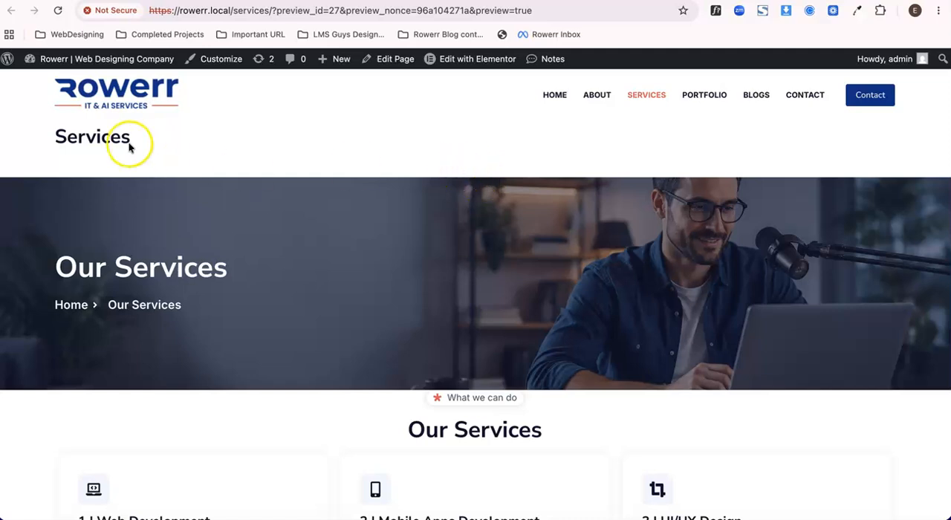
{"action": "left_click_drag", "start_coordinate": [40, 139], "coordinate": [127, 140]}
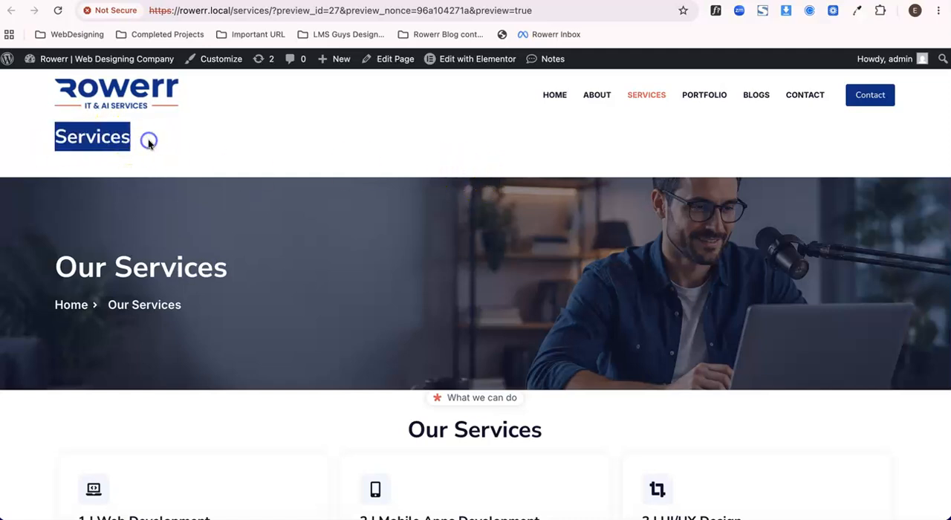
{"action": "left_click", "coordinate": [148, 143]}
{"action": "double_click", "coordinate": [106, 139]}
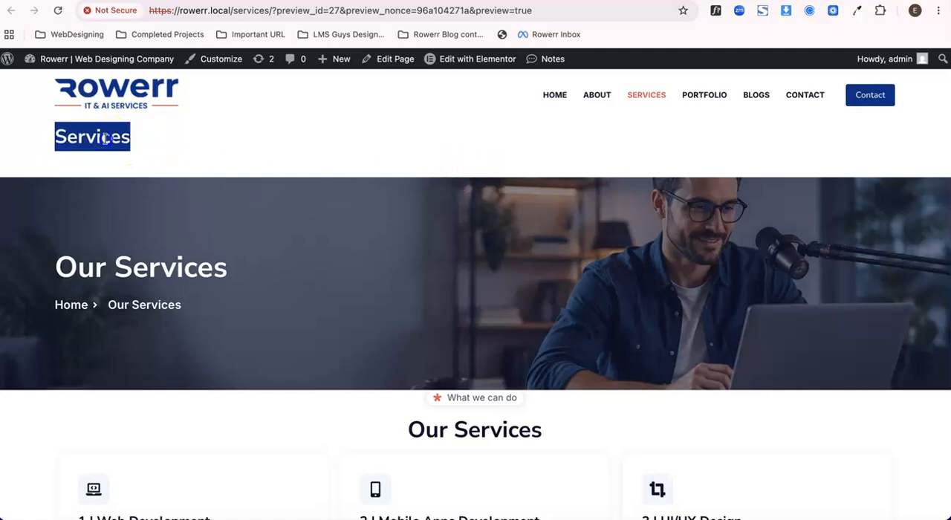
{"action": "left_click", "coordinate": [145, 143]}
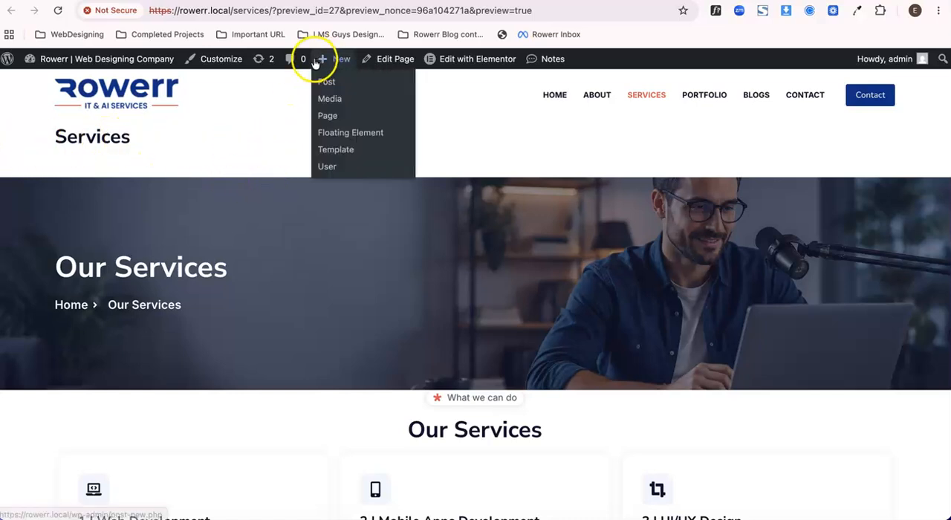
Set the Services page's layout to Elementor Full Width in its page settings and publish the page.
{"action": "left_click", "coordinate": [296, 1]}
{"action": "scroll", "coordinate": [410, 257], "scroll_direction": "up", "scroll_amount": 3}
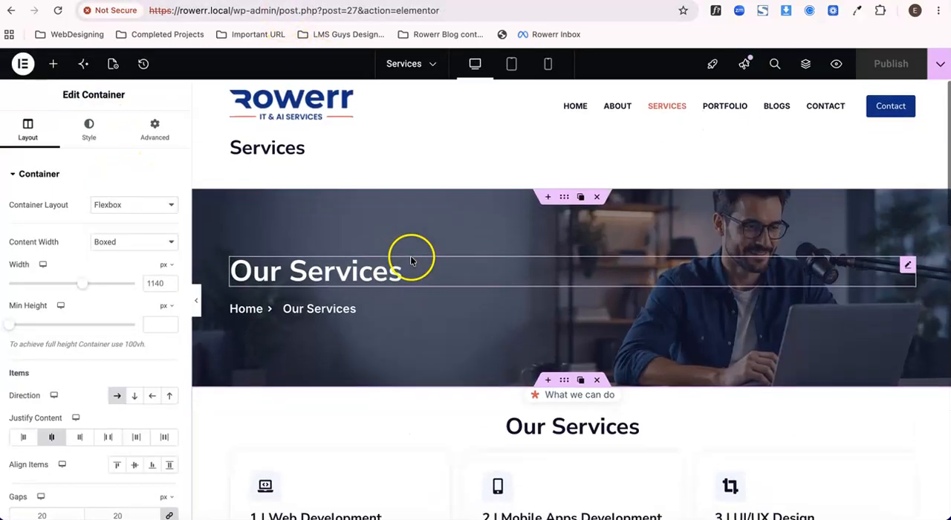
{"action": "left_click", "coordinate": [113, 64]}
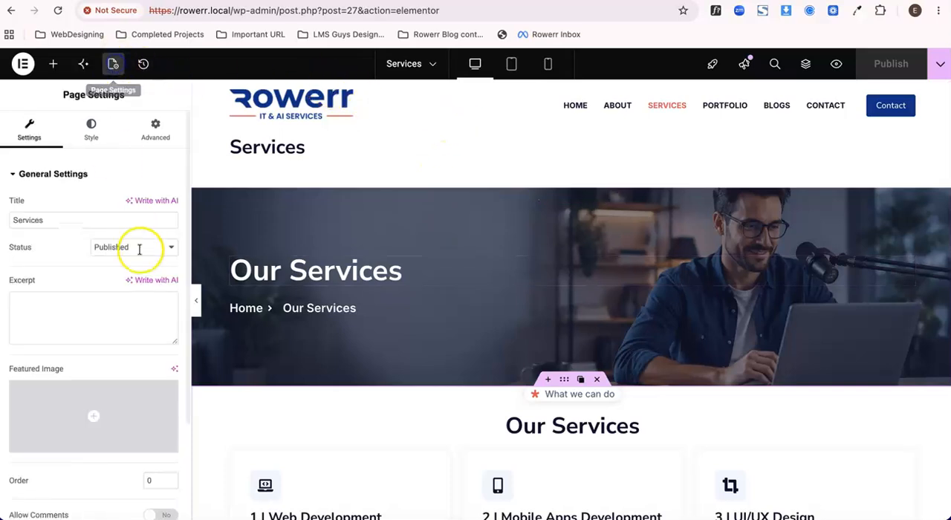
{"action": "scroll", "coordinate": [143, 277], "scroll_direction": "down", "scroll_amount": 2}
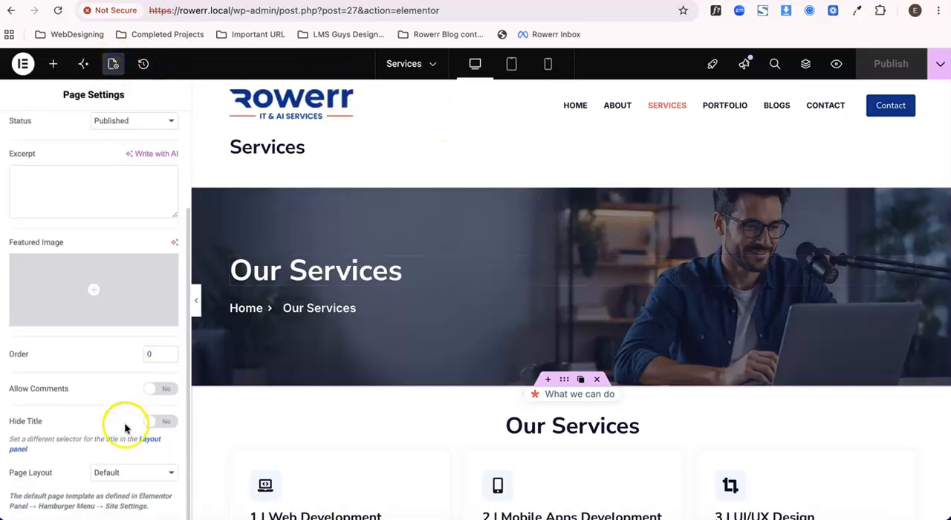
{"action": "left_click", "coordinate": [139, 481]}
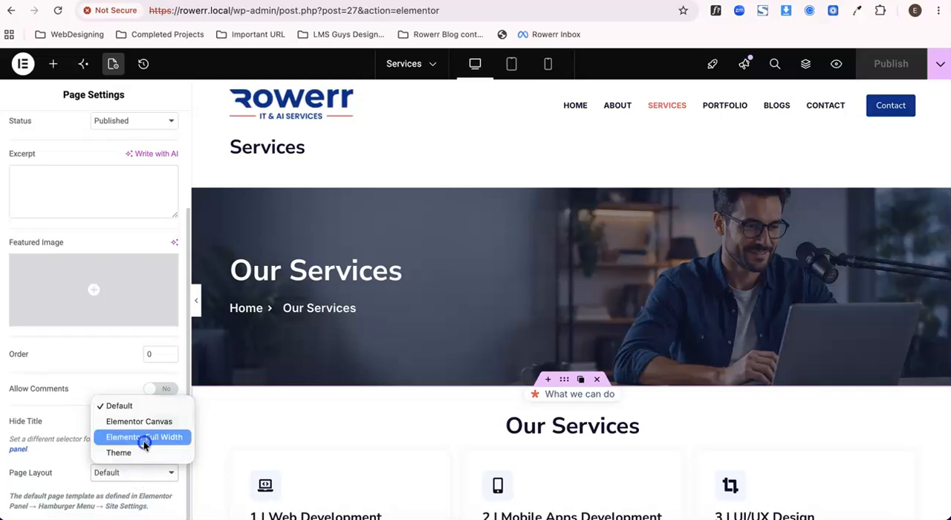
{"action": "left_click", "coordinate": [144, 438]}
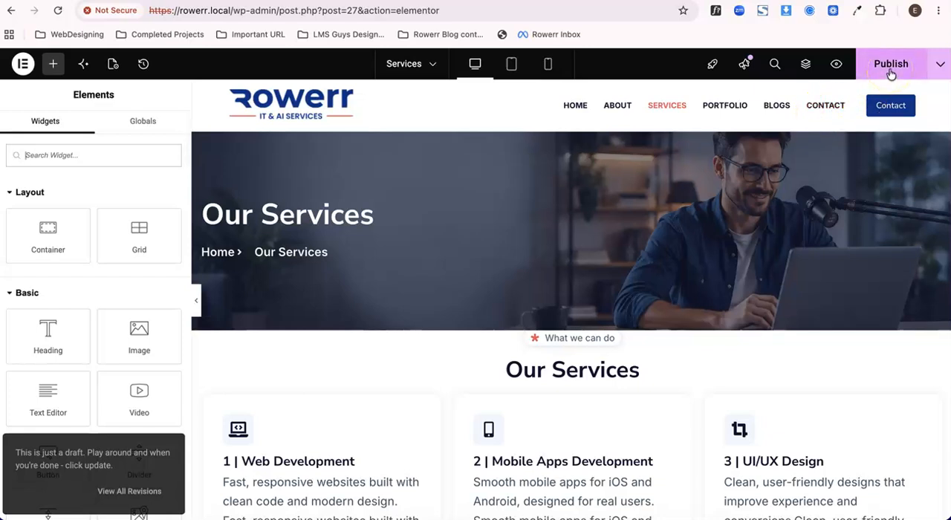
{"action": "left_click", "coordinate": [891, 67]}
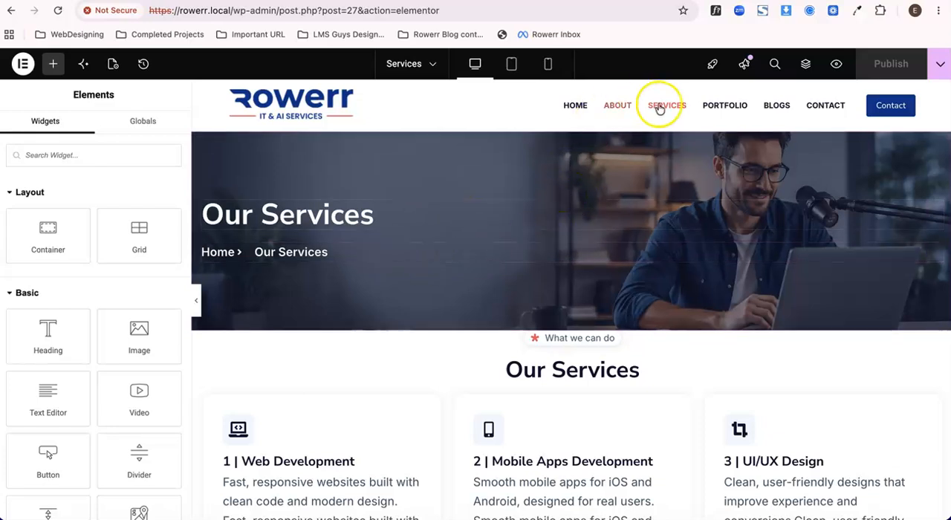
Check the full-width Services page on the live preview, from the header through the service cards.
{"action": "left_click", "coordinate": [512, 0]}
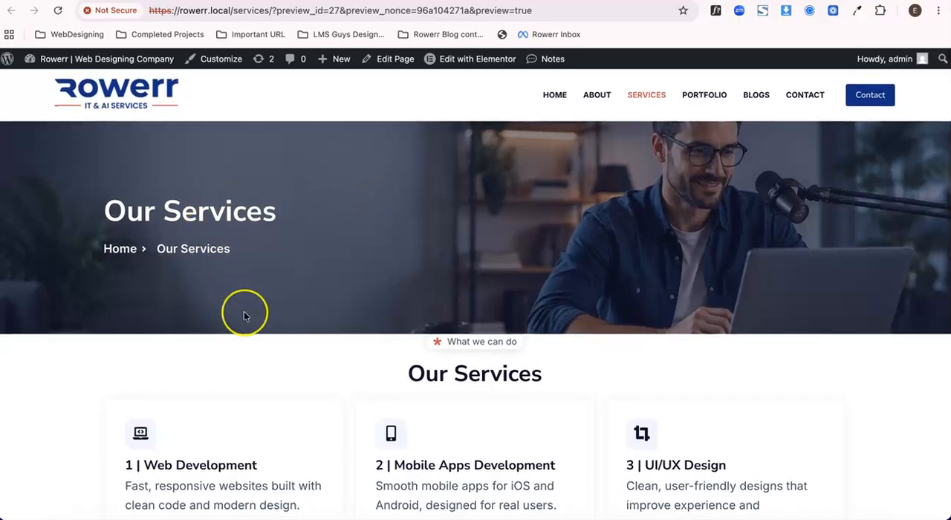
{"action": "scroll", "coordinate": [244, 317], "scroll_direction": "down", "scroll_amount": 10}
{"action": "scroll", "coordinate": [243, 315], "scroll_direction": "up", "scroll_amount": 10}
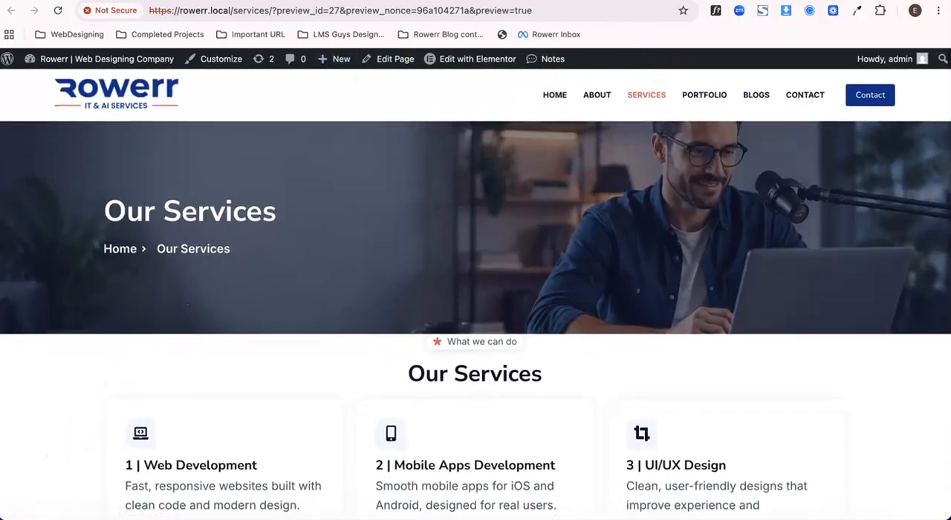
{"action": "scroll", "coordinate": [680, 281], "scroll_direction": "down", "scroll_amount": 2}
{"action": "scroll", "coordinate": [680, 281], "scroll_direction": "up", "scroll_amount": 2}
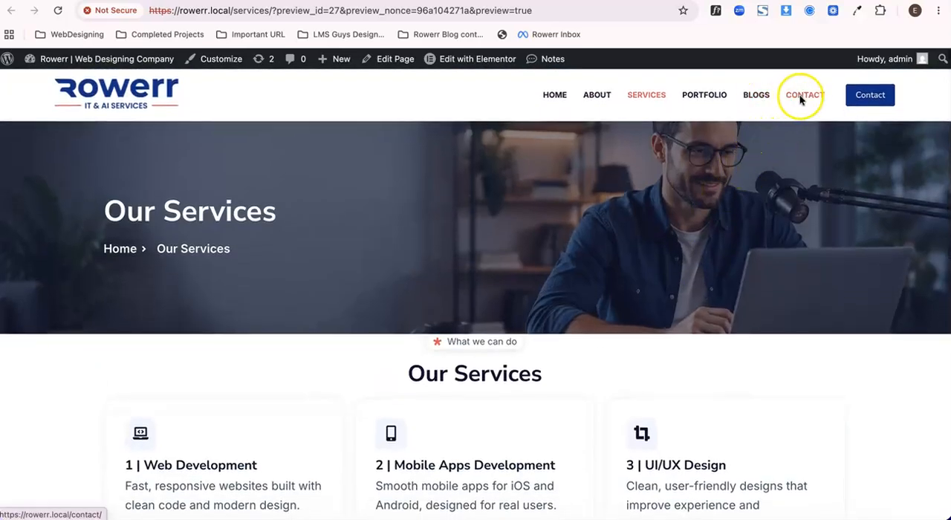